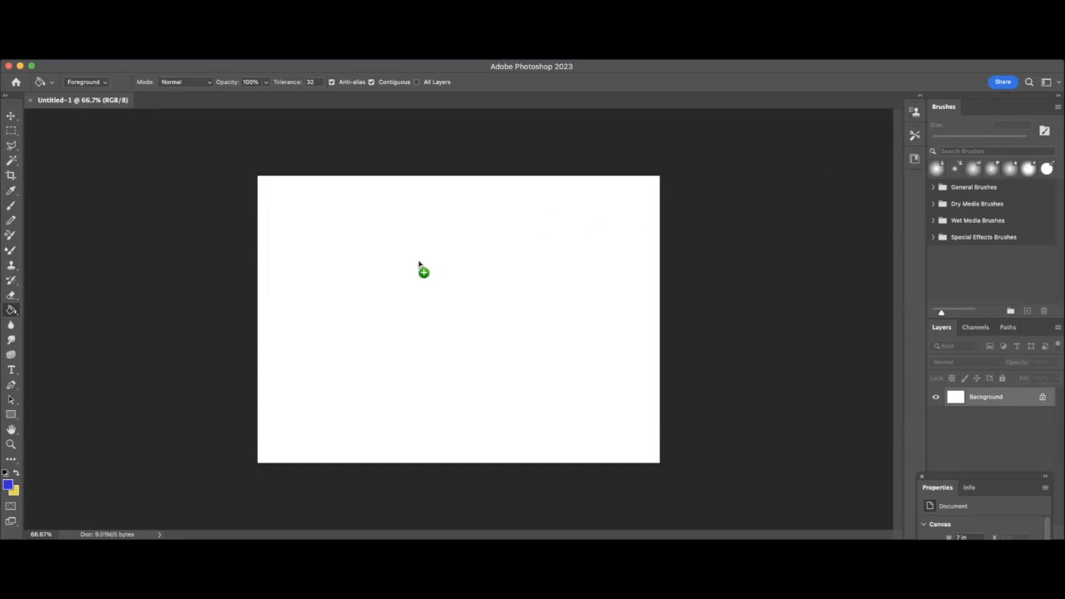
Step: Place the photo of the two students on the canvas, scaled to about 58% and centred with white margins around it
{"action": "left_click_drag", "start_coordinate": [418, 265], "coordinate": [418, 265]}
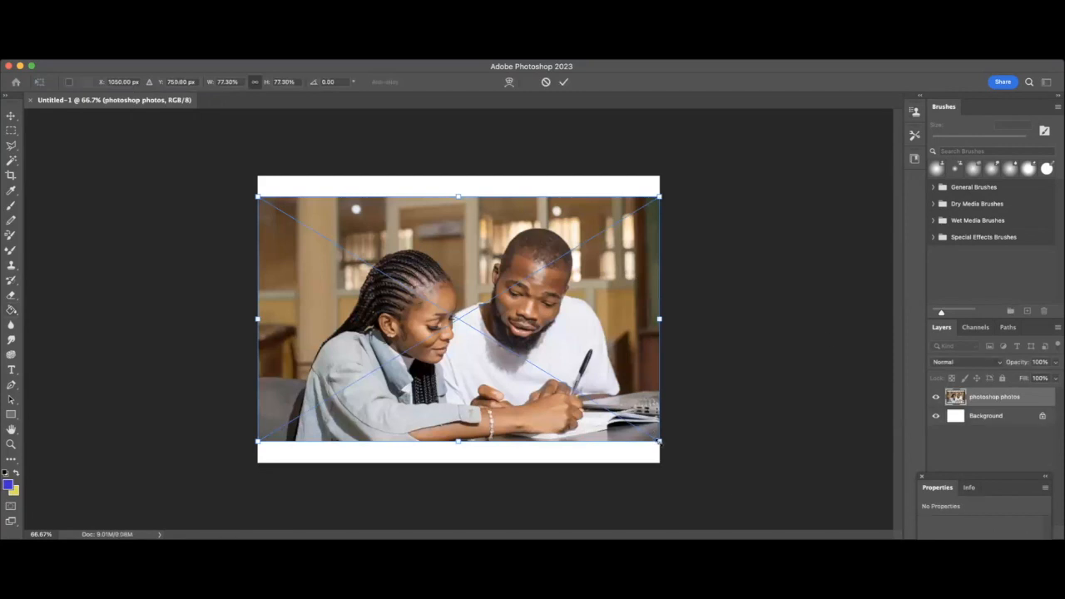
{"action": "left_click_drag", "start_coordinate": [658, 441], "coordinate": [598, 418]}
{"action": "left_click_drag", "start_coordinate": [499, 340], "coordinate": [544, 345]}
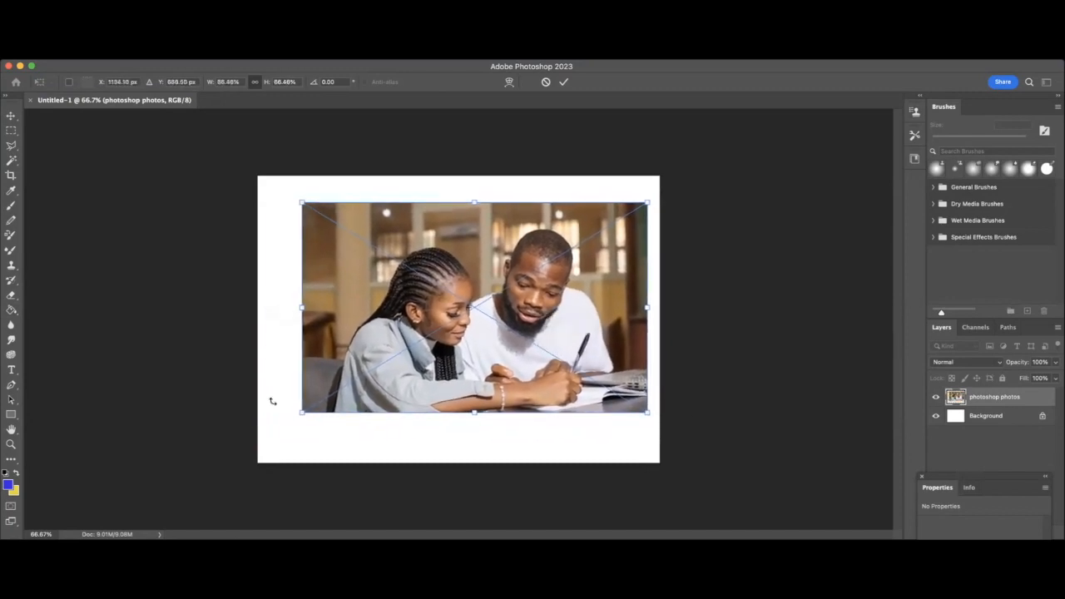
{"action": "left_click_drag", "start_coordinate": [300, 419], "coordinate": [339, 388]}
{"action": "left_click_drag", "start_coordinate": [468, 350], "coordinate": [443, 356]}
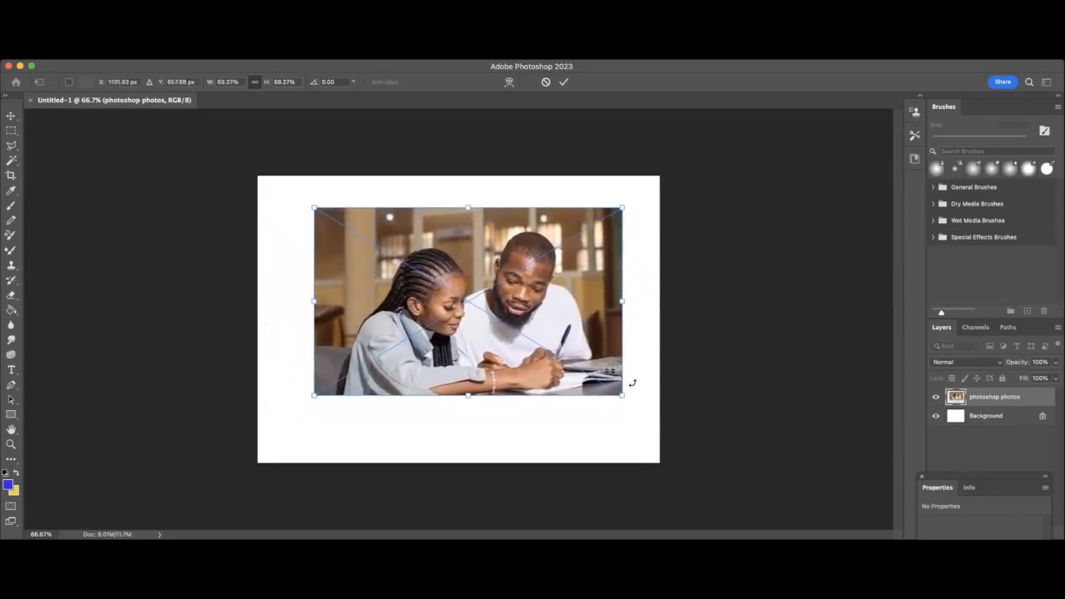
{"action": "left_click_drag", "start_coordinate": [616, 391], "coordinate": [611, 388]}
{"action": "left_click_drag", "start_coordinate": [546, 346], "coordinate": [538, 369]}
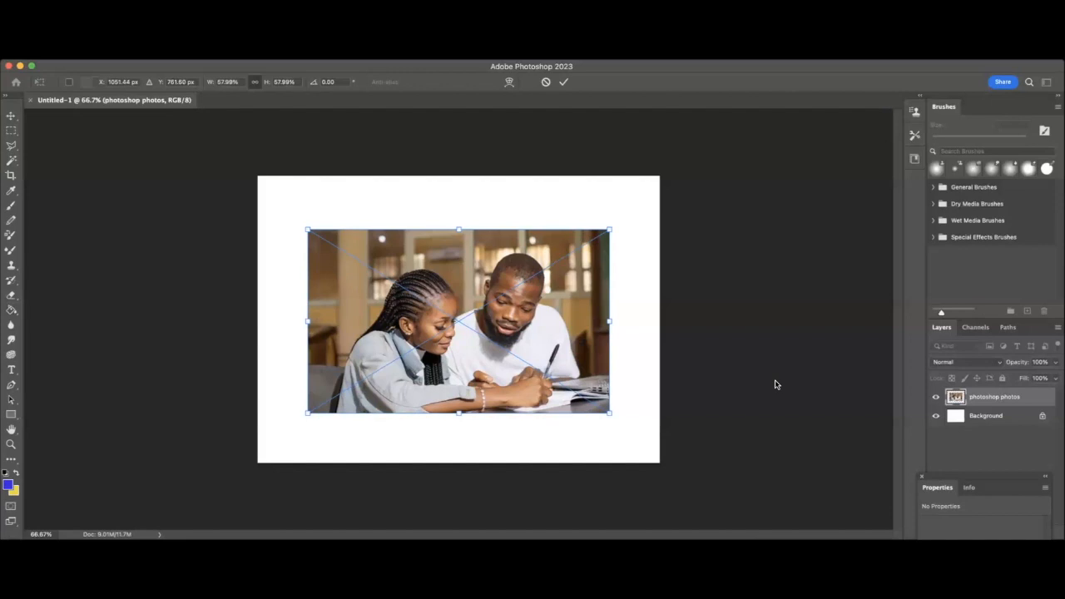
{"action": "left_click_drag", "start_coordinate": [557, 339], "coordinate": [559, 346]}
{"action": "key", "text": "Return"}
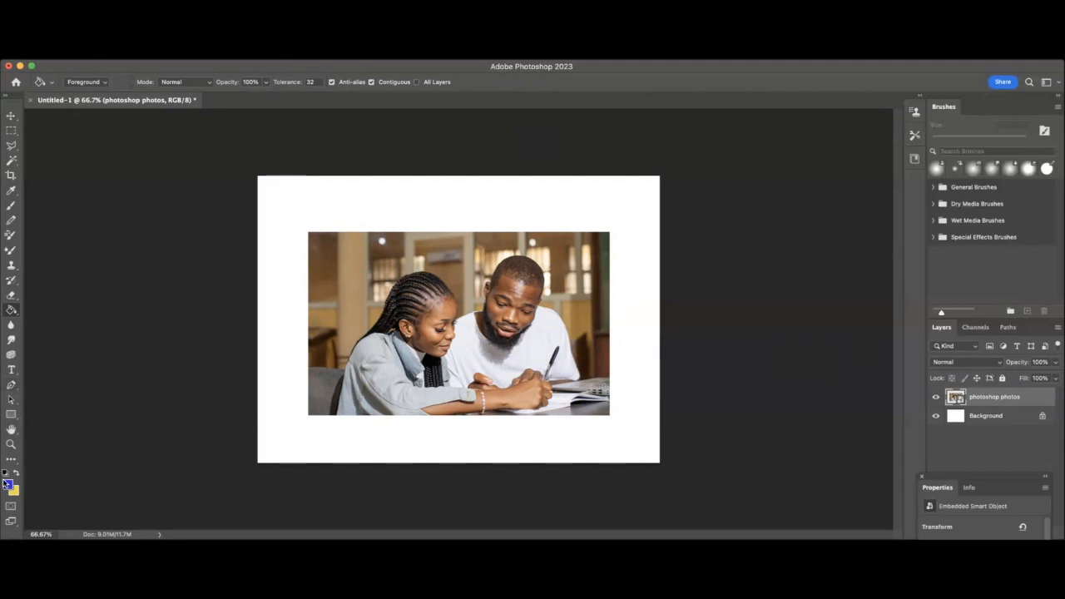
Step: Draw a rectangle shape about 1736 by 1121 px that covers the photo with a small margin on all sides
{"action": "left_click", "coordinate": [12, 414]}
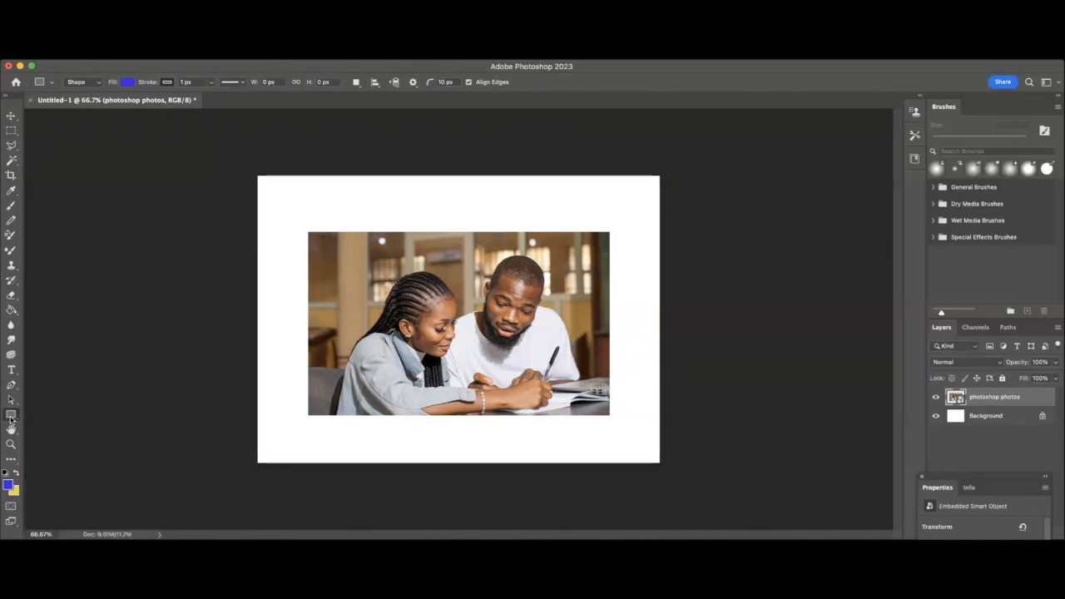
{"action": "left_click_drag", "start_coordinate": [291, 212], "coordinate": [622, 427]}
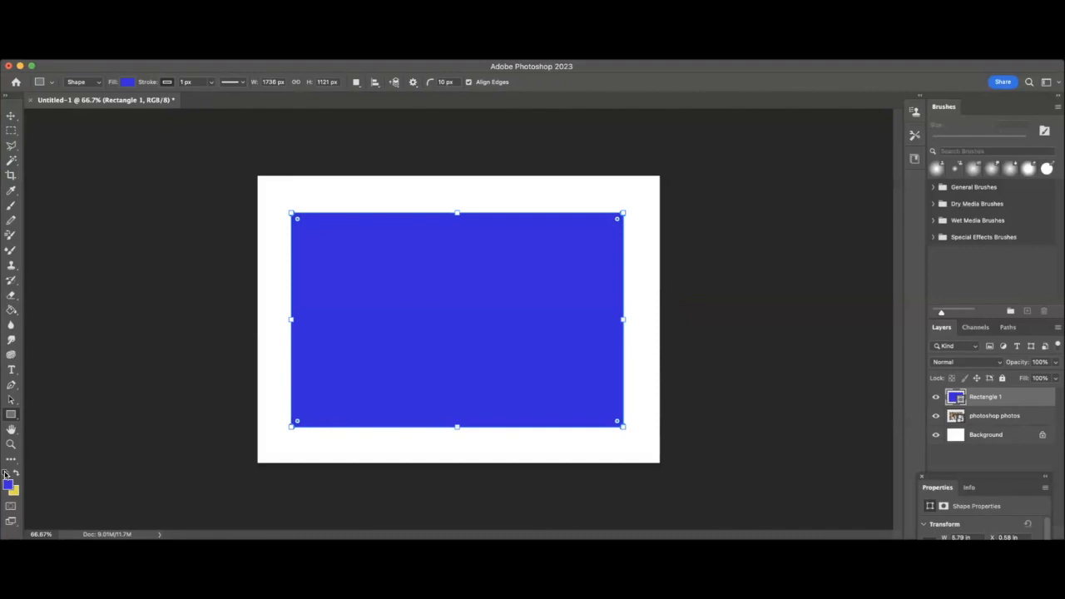
Step: Set the foreground colour to a near-black shade
{"action": "left_click", "coordinate": [9, 486]}
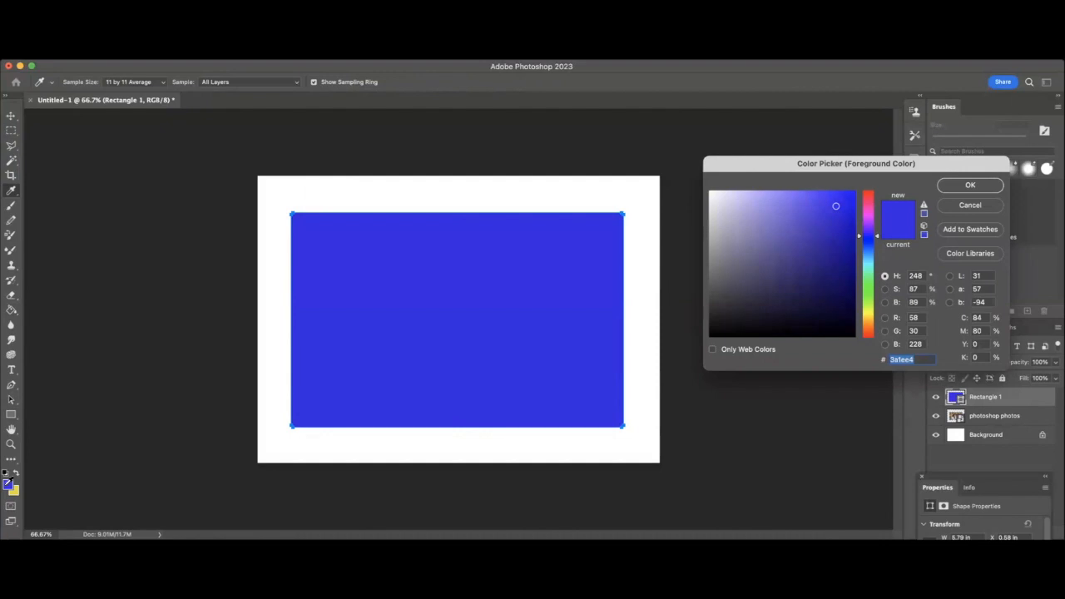
{"action": "left_click", "coordinate": [786, 327]}
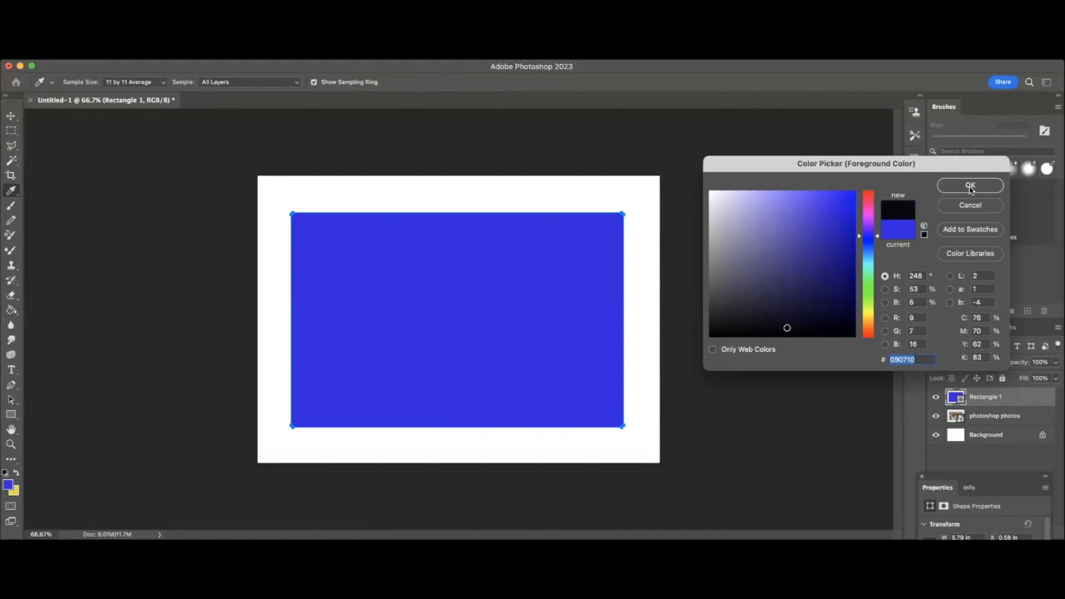
{"action": "mouse_move", "coordinate": [871, 315]}
{"action": "left_mouse_down"}
{"action": "mouse_move", "coordinate": [871, 250]}
{"action": "mouse_move", "coordinate": [871, 316]}
{"action": "left_mouse_up"}
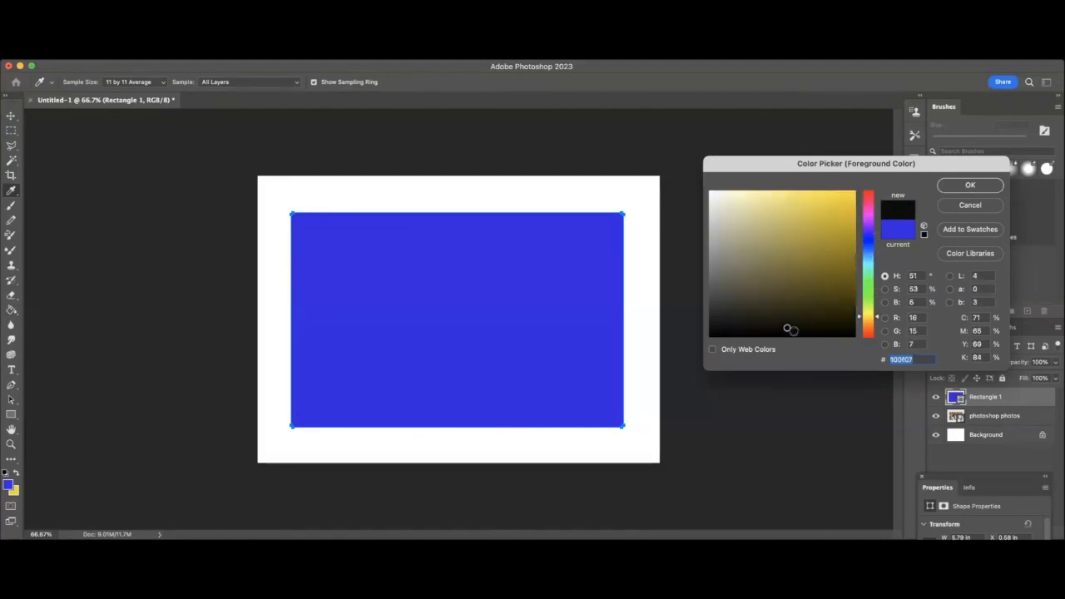
{"action": "left_click", "coordinate": [815, 333]}
{"action": "left_click", "coordinate": [772, 329]}
{"action": "left_click", "coordinate": [970, 185]}
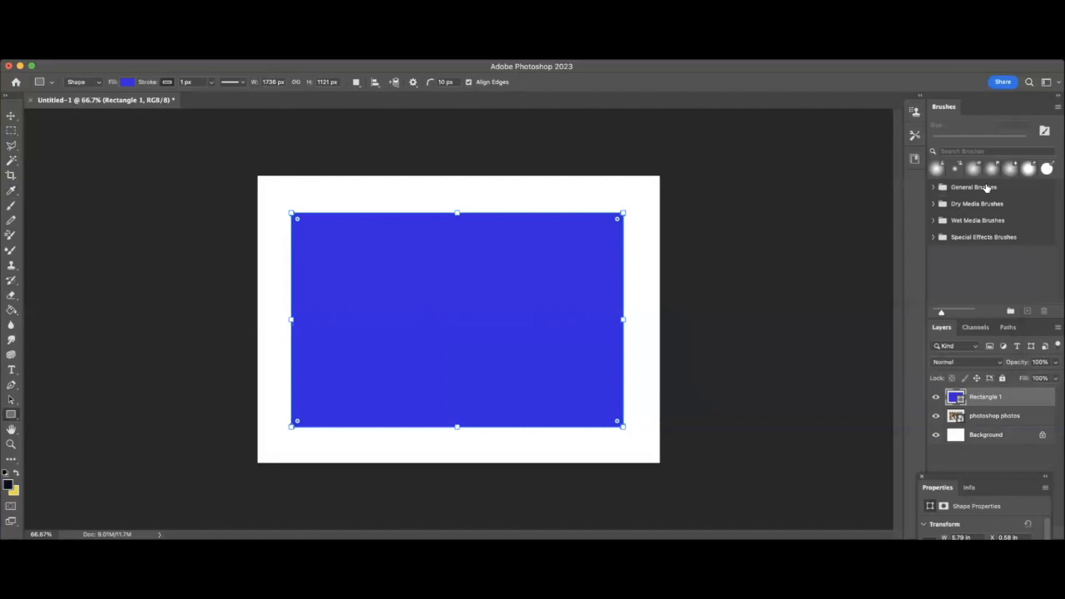
Step: Fill the rasterized rectangle with the near-black foreground colour and move its layer below the photo layer as a frame
{"action": "left_click", "coordinate": [9, 484]}
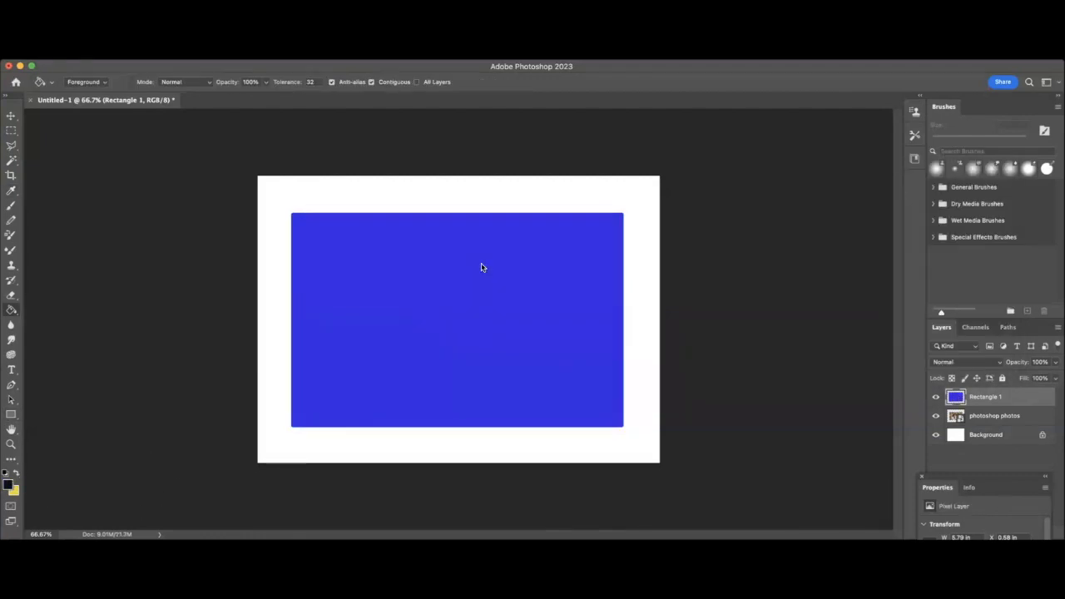
{"action": "left_click", "coordinate": [480, 267]}
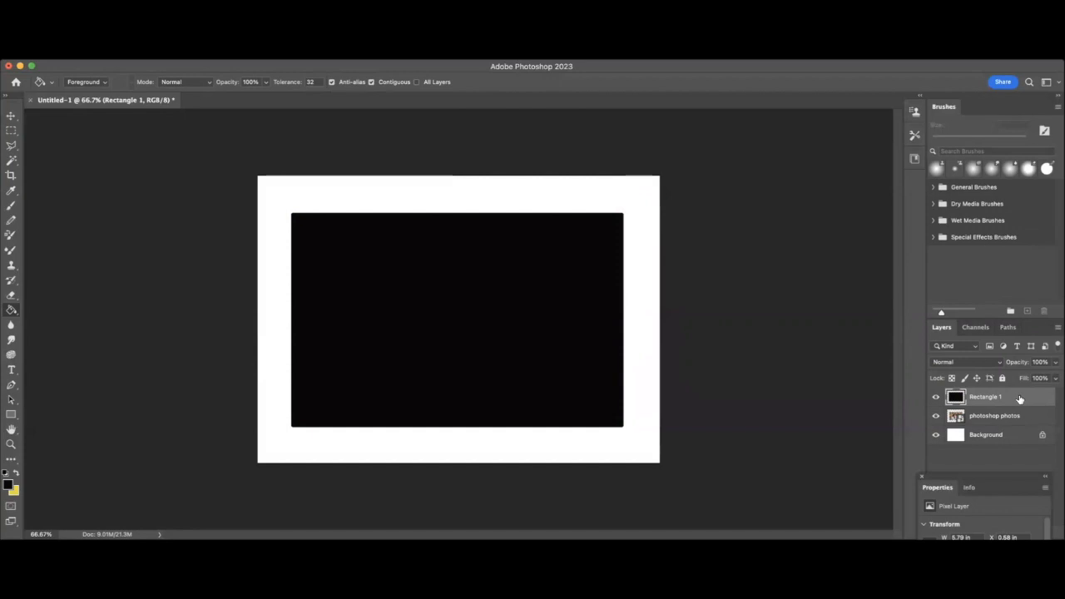
{"action": "mouse_move", "coordinate": [1020, 399]}
{"action": "left_mouse_down"}
{"action": "mouse_move", "coordinate": [1021, 430]}
{"action": "mouse_move", "coordinate": [1015, 403]}
{"action": "mouse_move", "coordinate": [1000, 405]}
{"action": "left_mouse_up"}
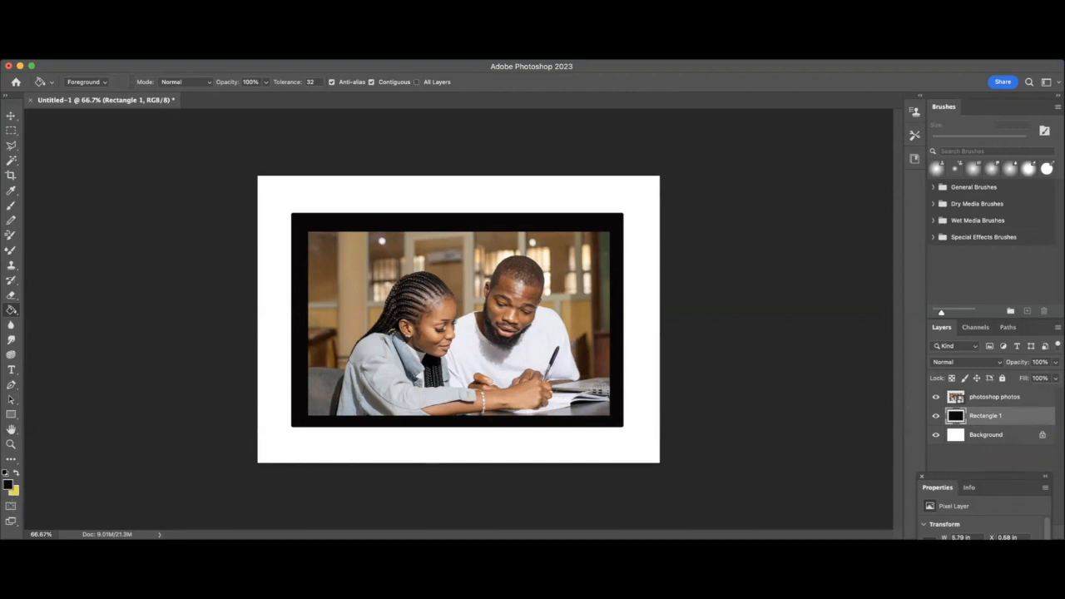
Step: Add the heading "Welcome Back MEC Students" in a text box across the white area above the framed photo
{"action": "left_click", "coordinate": [10, 371]}
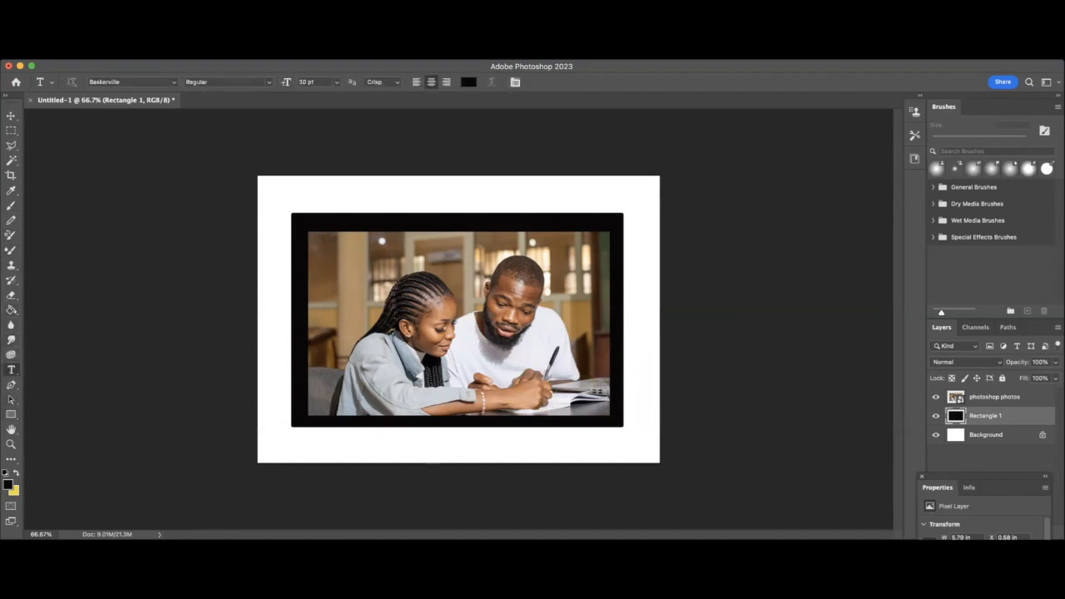
{"action": "left_click_drag", "start_coordinate": [275, 195], "coordinate": [610, 216]}
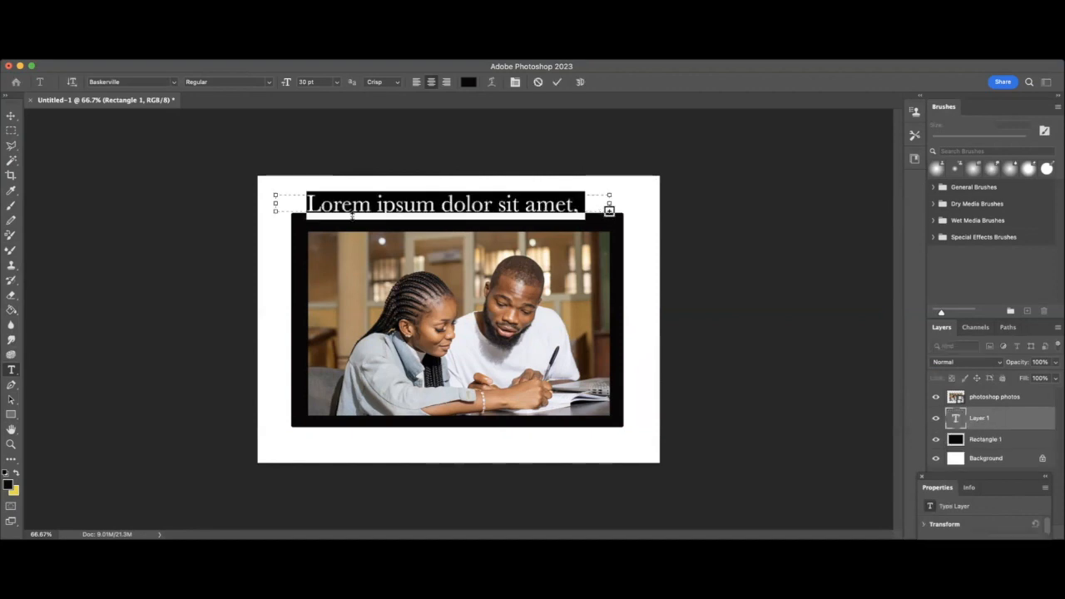
{"action": "type", "text": "Welcom"}
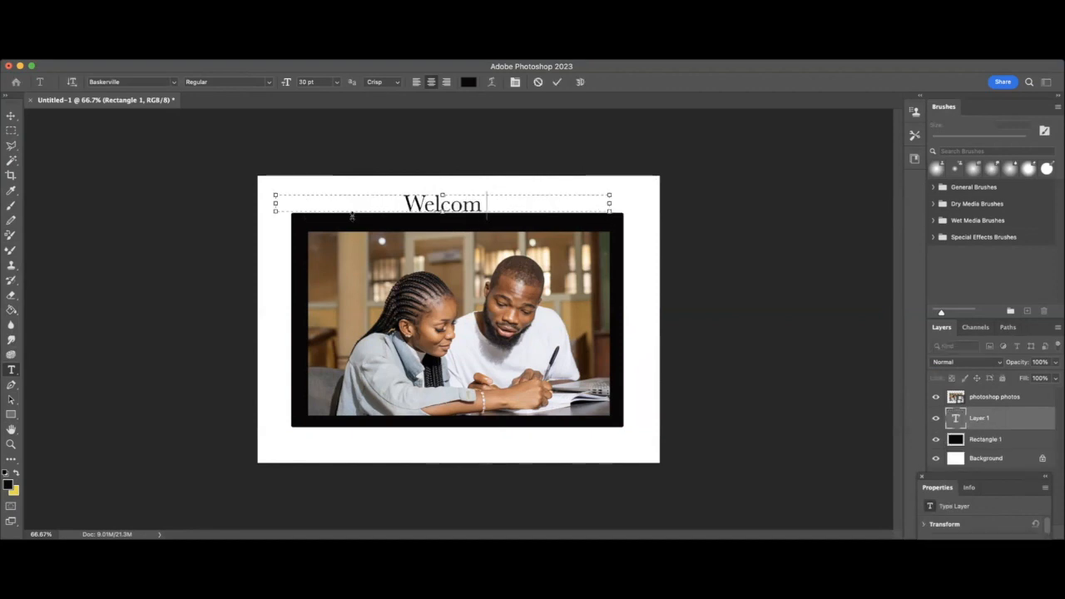
{"action": "type", "text": "e Ba"}
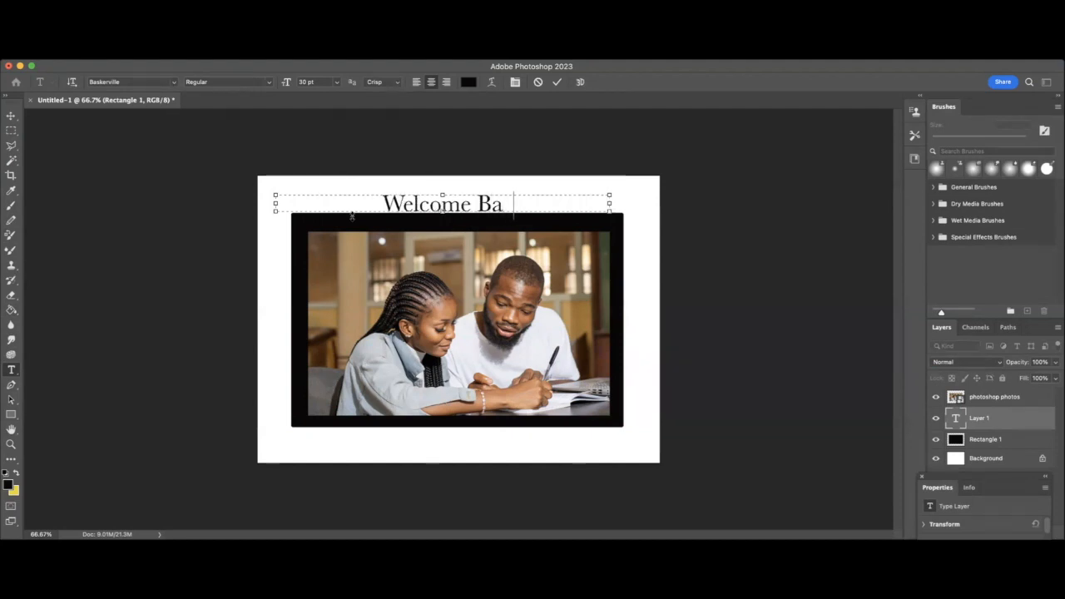
{"action": "type", "text": "ck Mec"}
{"action": "key", "text": "BackSpace"}
{"action": "key", "text": "BackSpace"}
{"action": "type", "text": "E"}
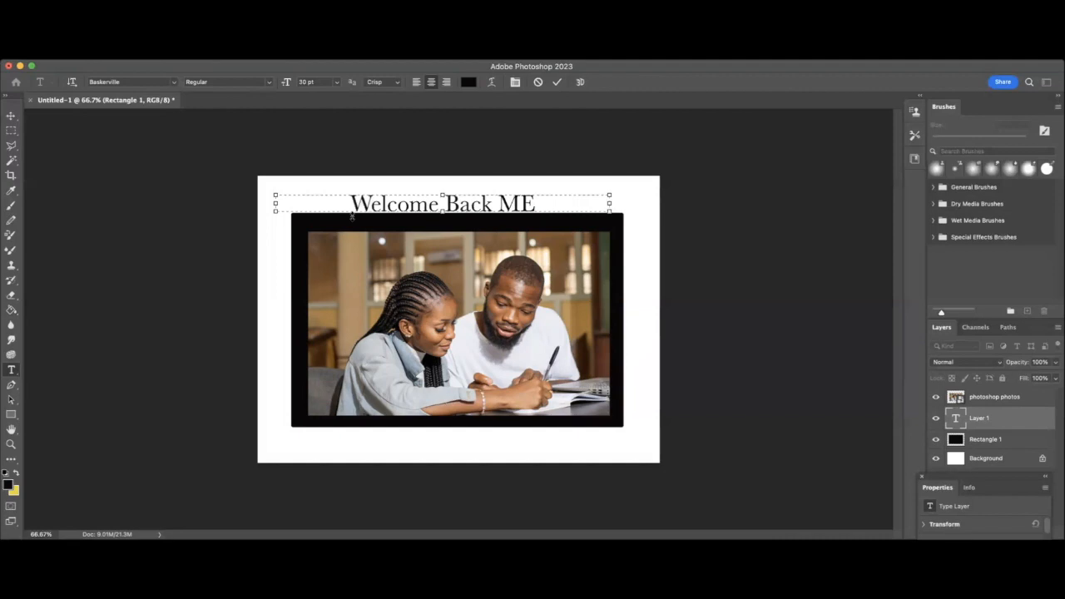
{"action": "type", "text": "C Students"}
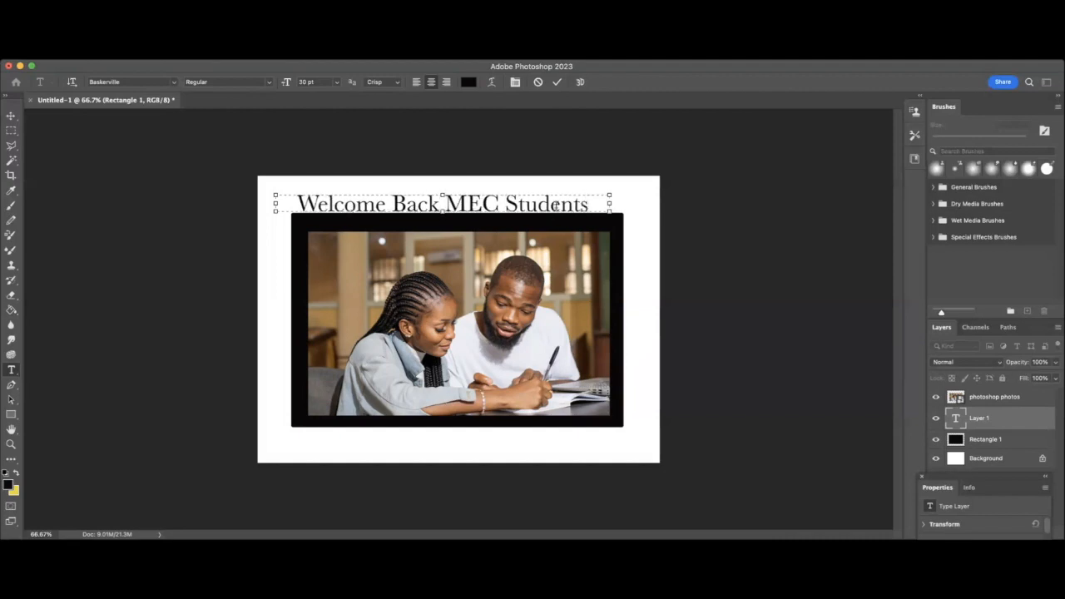
Step: Recolour the whole heading text from black to a dark violet-blue
{"action": "left_click_drag", "start_coordinate": [592, 203], "coordinate": [293, 198]}
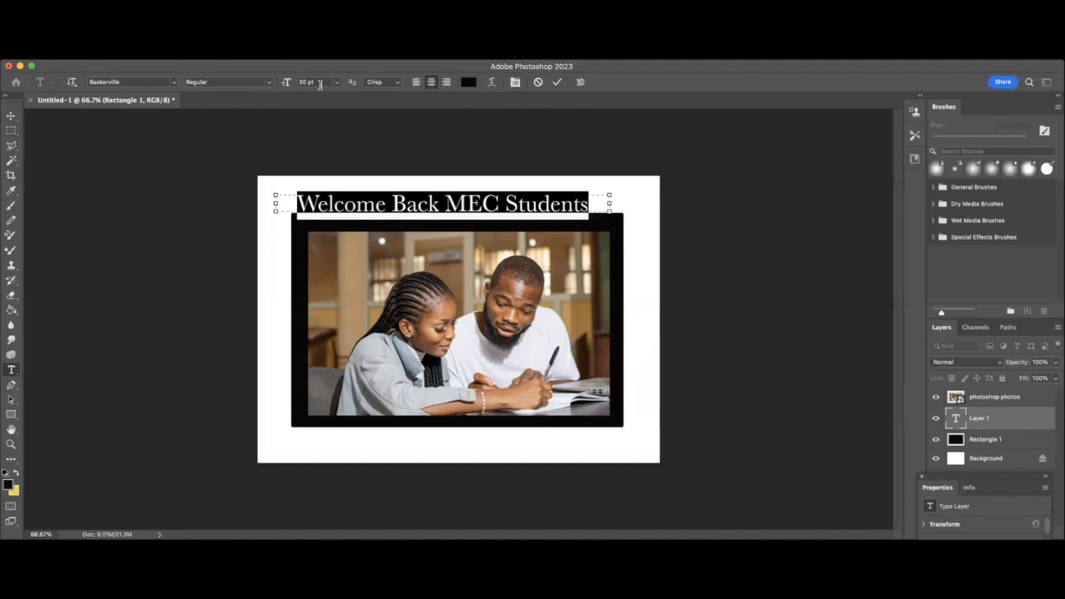
{"action": "left_click", "coordinate": [463, 83]}
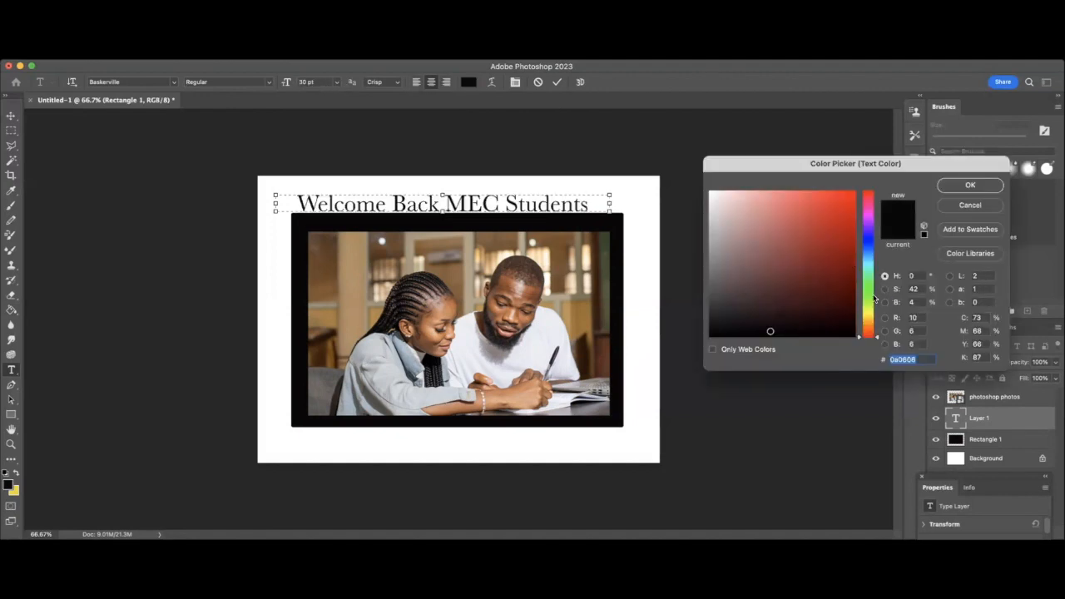
{"action": "left_click_drag", "start_coordinate": [869, 299], "coordinate": [868, 234]}
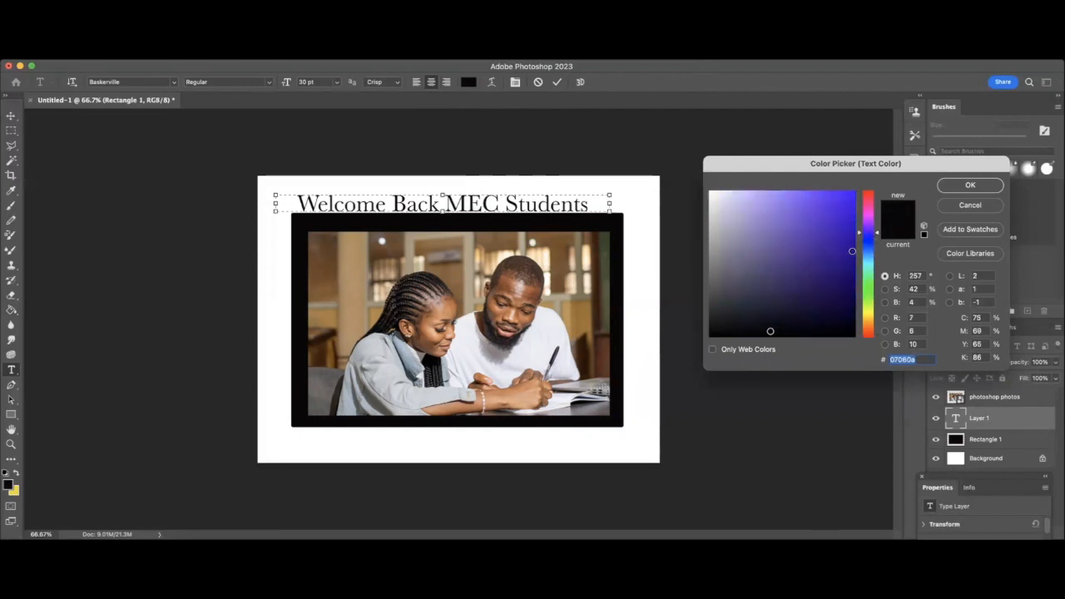
{"action": "left_click", "coordinate": [842, 252]}
{"action": "left_click", "coordinate": [978, 186]}
{"action": "left_click", "coordinate": [704, 297]}
{"action": "left_click", "coordinate": [548, 203]}
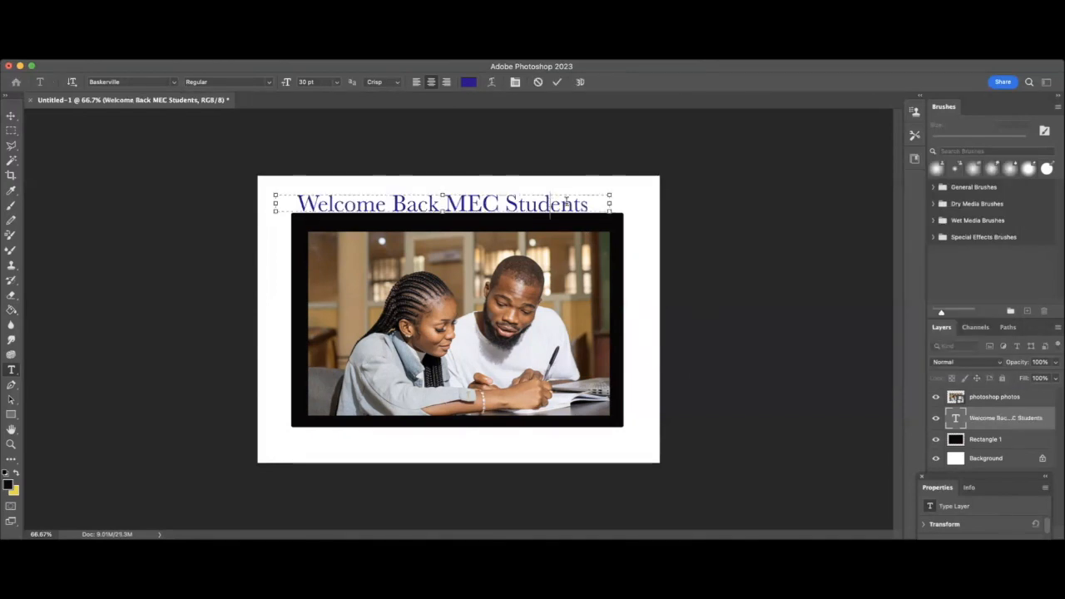
Step: Move the heading slightly up and to the right so it sits centred above the black frame
{"action": "left_click", "coordinate": [10, 119]}
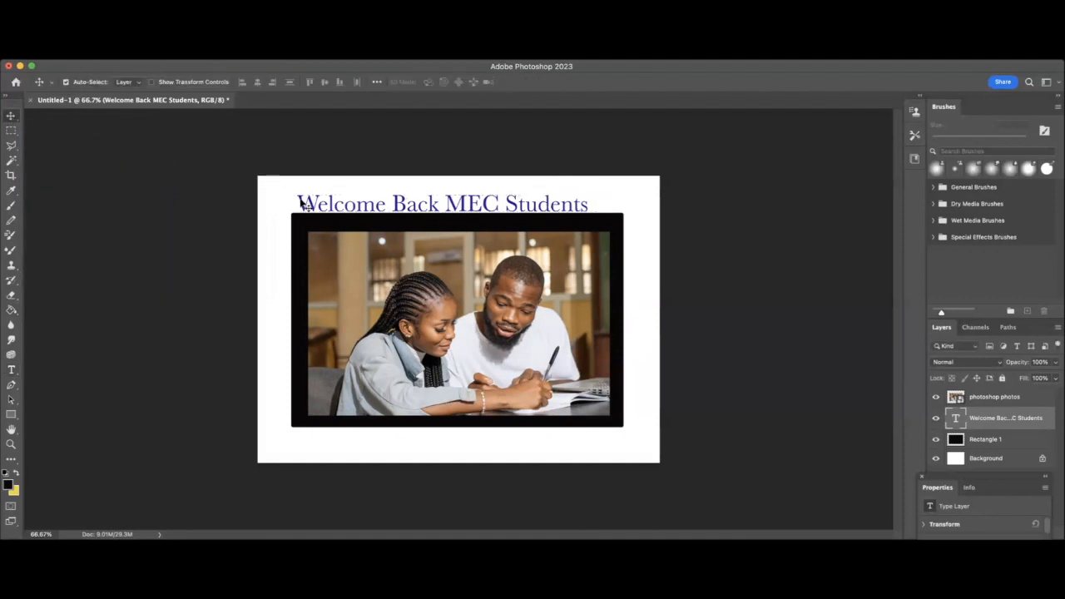
{"action": "left_click_drag", "start_coordinate": [308, 199], "coordinate": [337, 195]}
{"action": "mouse_move", "coordinate": [323, 193]}
{"action": "left_mouse_down"}
{"action": "mouse_move", "coordinate": [316, 394]}
{"action": "mouse_move", "coordinate": [296, 258]}
{"action": "mouse_move", "coordinate": [351, 271]}
{"action": "mouse_move", "coordinate": [276, 466]}
{"action": "mouse_move", "coordinate": [285, 440]}
{"action": "mouse_move", "coordinate": [318, 433]}
{"action": "mouse_move", "coordinate": [308, 260]}
{"action": "mouse_move", "coordinate": [195, 267]}
{"action": "mouse_move", "coordinate": [185, 327]}
{"action": "mouse_move", "coordinate": [404, 243]}
{"action": "mouse_move", "coordinate": [372, 193]}
{"action": "mouse_move", "coordinate": [323, 197]}
{"action": "left_mouse_up"}
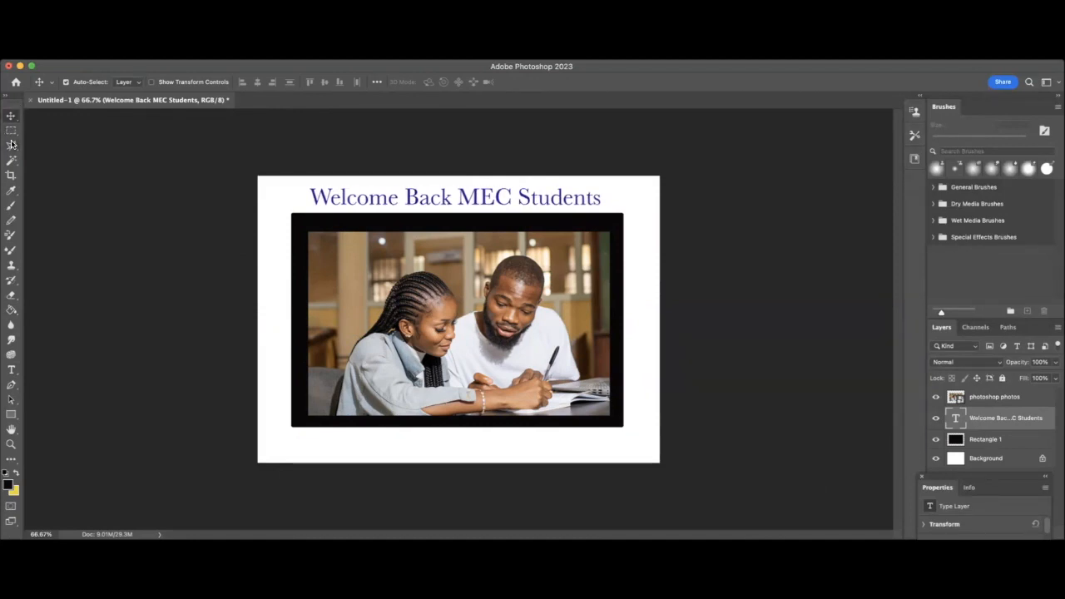
Step: Shift the black frame slightly down and right with the photo inside it, and lower the heading to just above the frame
{"action": "left_click", "coordinate": [521, 355]}
{"action": "mouse_move", "coordinate": [522, 354]}
{"action": "left_mouse_down"}
{"action": "mouse_move", "coordinate": [487, 361]}
{"action": "mouse_move", "coordinate": [504, 351]}
{"action": "mouse_move", "coordinate": [515, 361]}
{"action": "mouse_move", "coordinate": [516, 349]}
{"action": "left_mouse_up"}
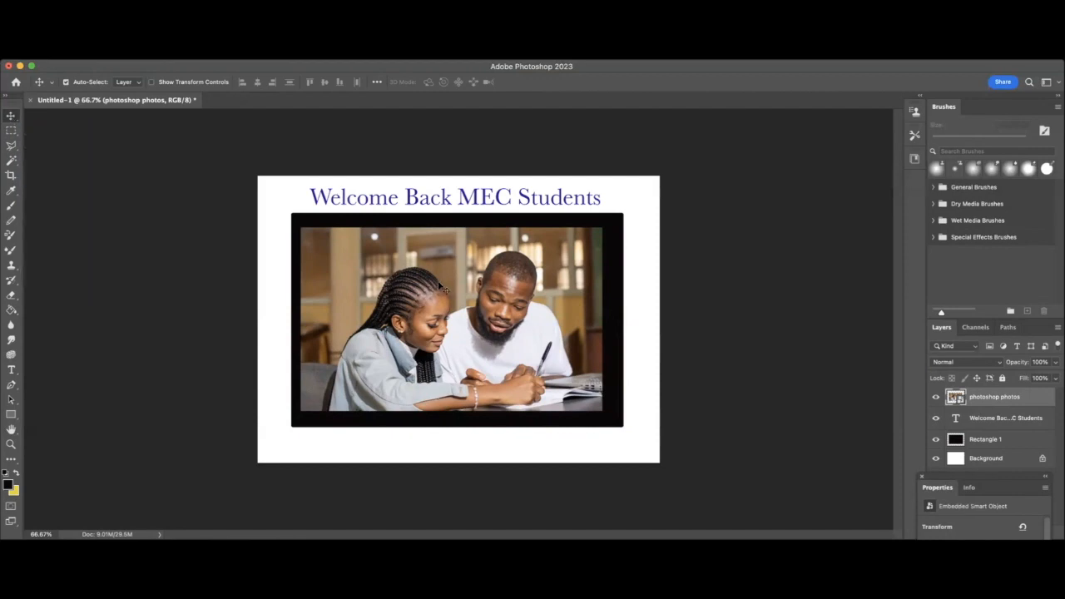
{"action": "left_click_drag", "start_coordinate": [436, 286], "coordinate": [463, 297]}
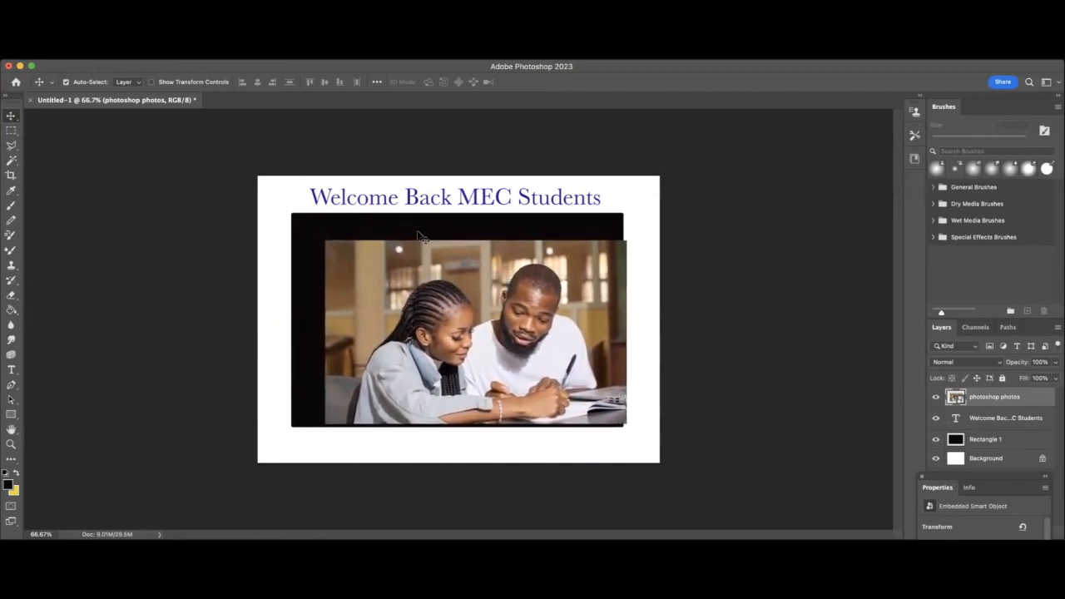
{"action": "left_click", "coordinate": [420, 229]}
{"action": "left_click_drag", "start_coordinate": [420, 230], "coordinate": [436, 244]}
{"action": "left_click_drag", "start_coordinate": [464, 317], "coordinate": [455, 315]}
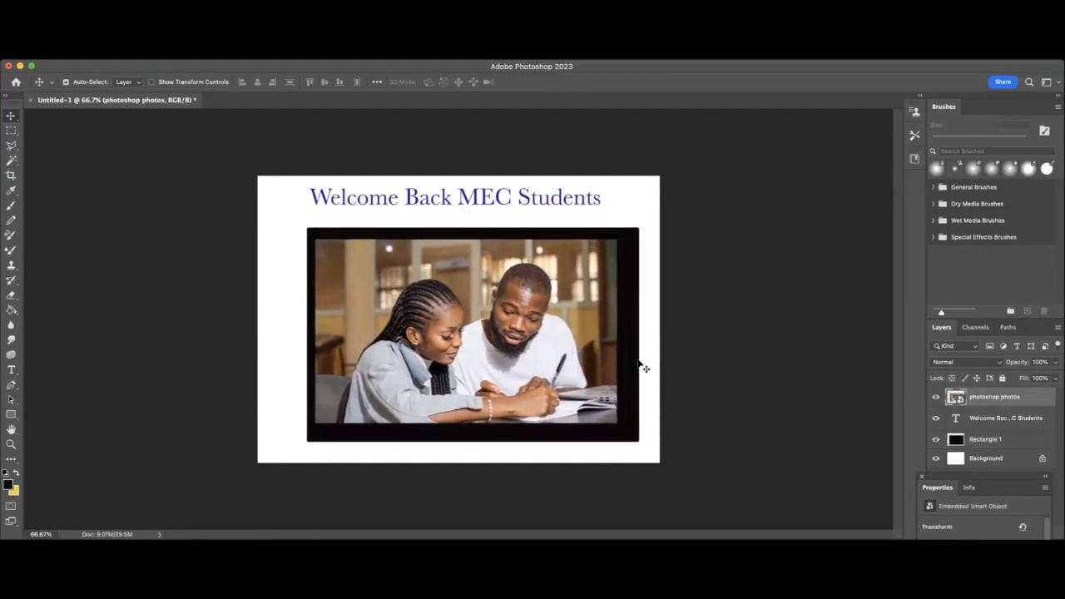
{"action": "left_click_drag", "start_coordinate": [632, 363], "coordinate": [580, 357]}
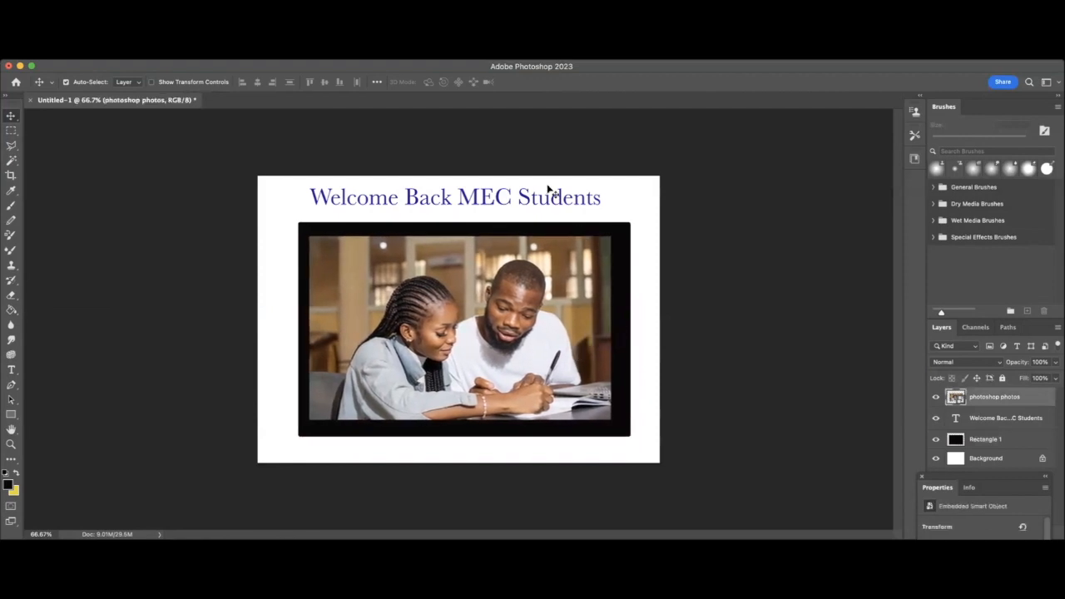
{"action": "left_click_drag", "start_coordinate": [545, 195], "coordinate": [550, 202]}
{"action": "left_click", "coordinate": [467, 314]}
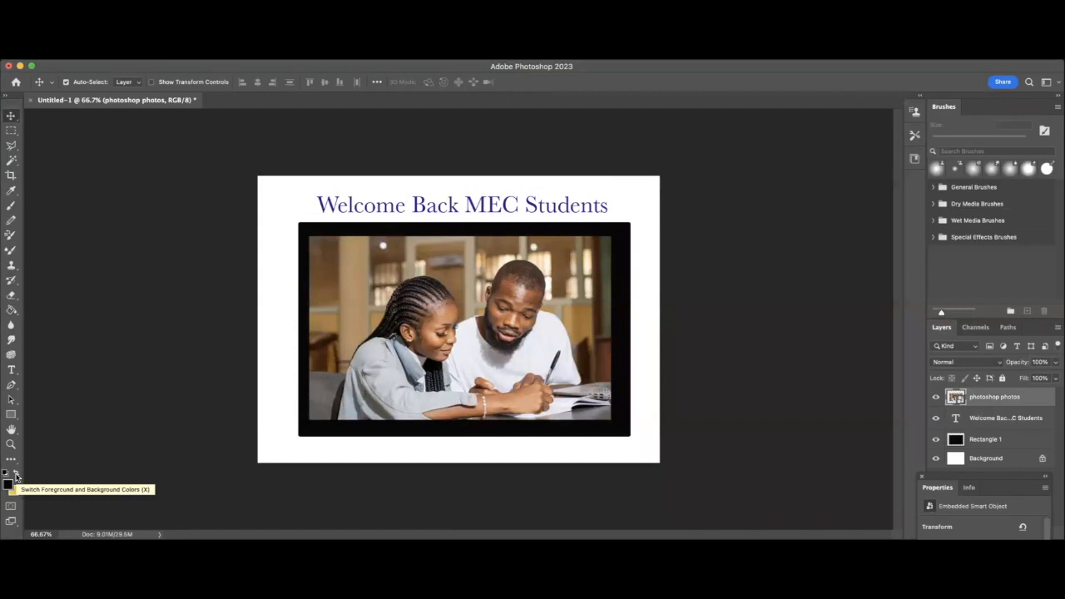
Step: Swap the foreground and background colours to make yellow the foreground, and duplicate the Background layer
{"action": "left_click", "coordinate": [15, 475]}
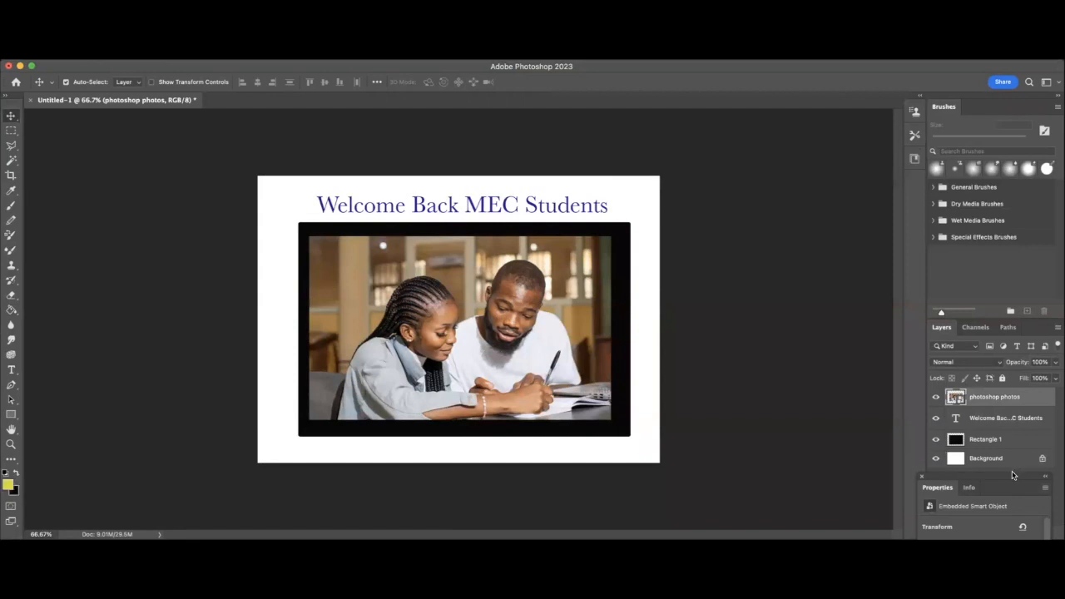
{"action": "left_click_drag", "start_coordinate": [993, 483], "coordinate": [993, 537]}
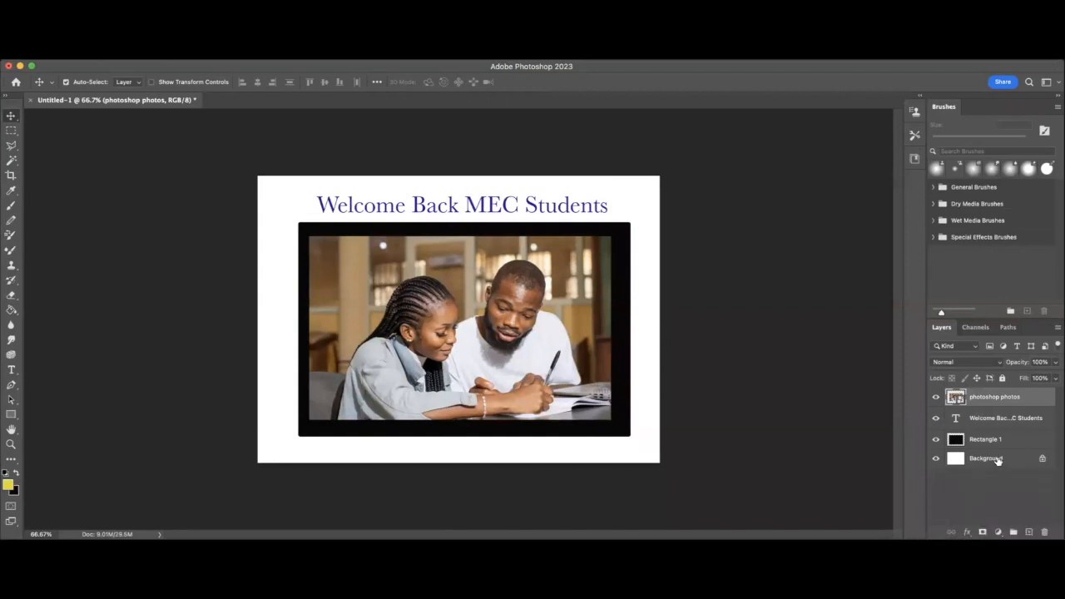
{"action": "left_click_drag", "start_coordinate": [997, 460], "coordinate": [1017, 529]}
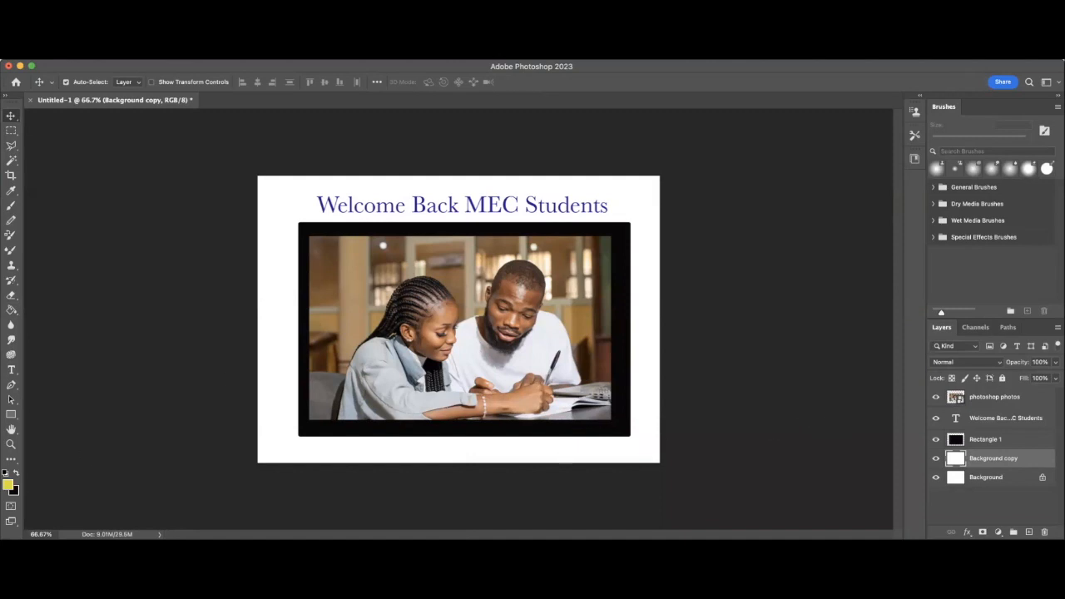
Step: Hide the photo layer
{"action": "left_click", "coordinate": [936, 397]}
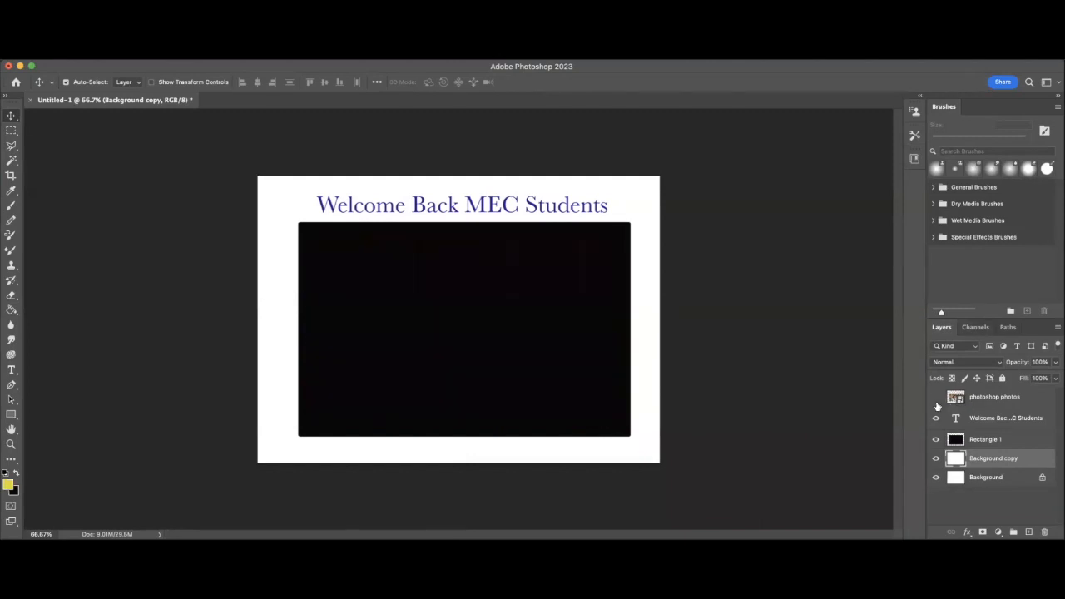
Step: Hide the heading, Rectangle 1, Background copy and Background layers
{"action": "left_click", "coordinate": [936, 418]}
{"action": "left_click", "coordinate": [935, 439]}
{"action": "left_click", "coordinate": [935, 458]}
{"action": "left_click", "coordinate": [935, 477]}
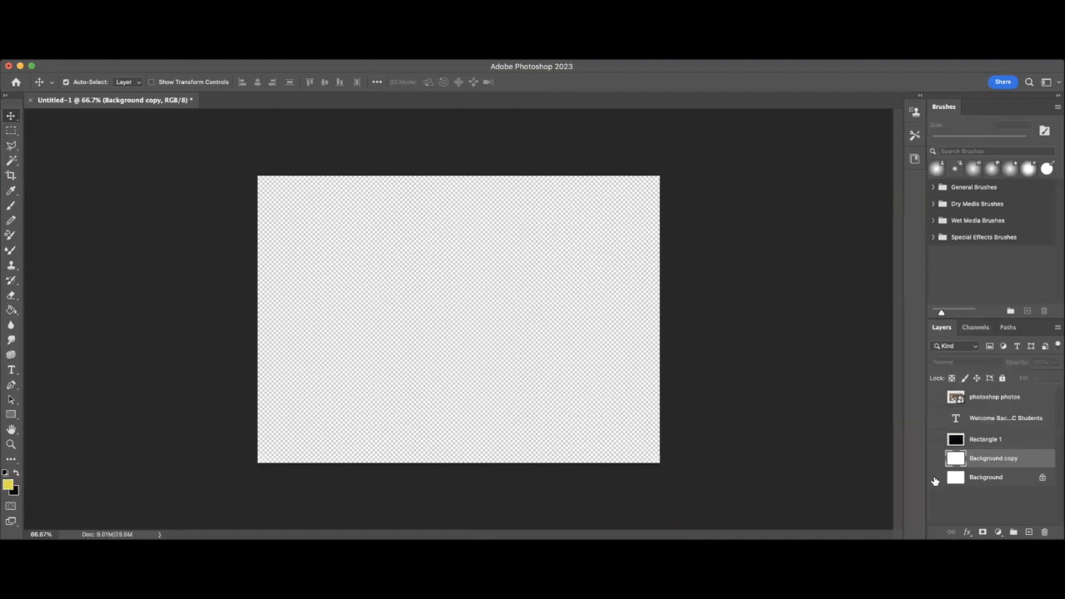
Step: Show all five layers again, from the Background up to the photo
{"action": "left_click", "coordinate": [935, 479]}
{"action": "left_click", "coordinate": [935, 458]}
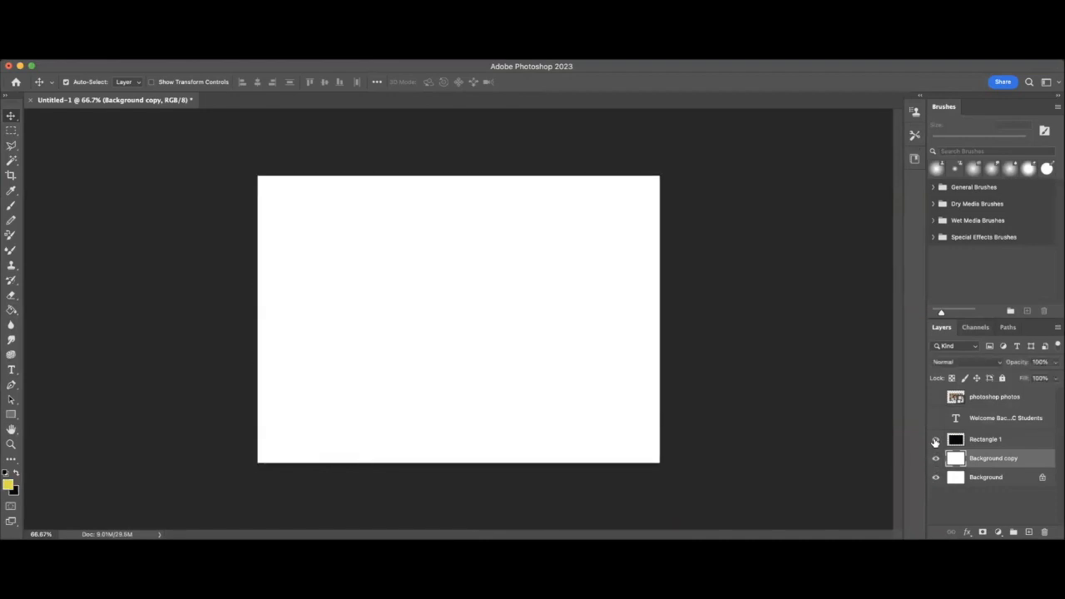
{"action": "left_click", "coordinate": [935, 440]}
{"action": "left_click", "coordinate": [935, 417]}
{"action": "left_click", "coordinate": [935, 397]}
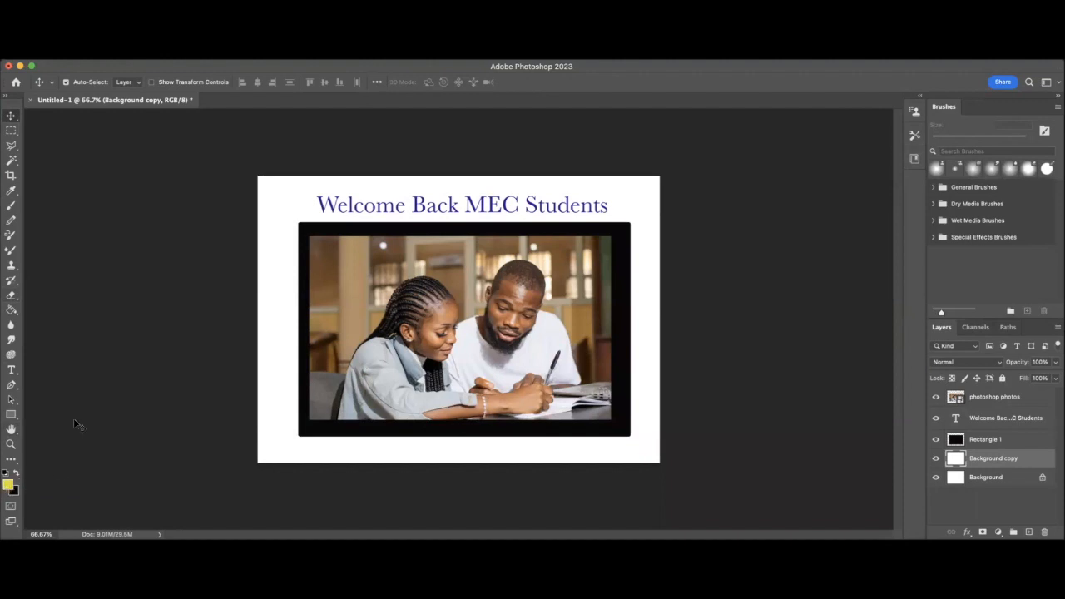
Step: Fill the Background copy layer with the yellow foreground colour using the Paint Bucket
{"action": "left_click", "coordinate": [12, 309]}
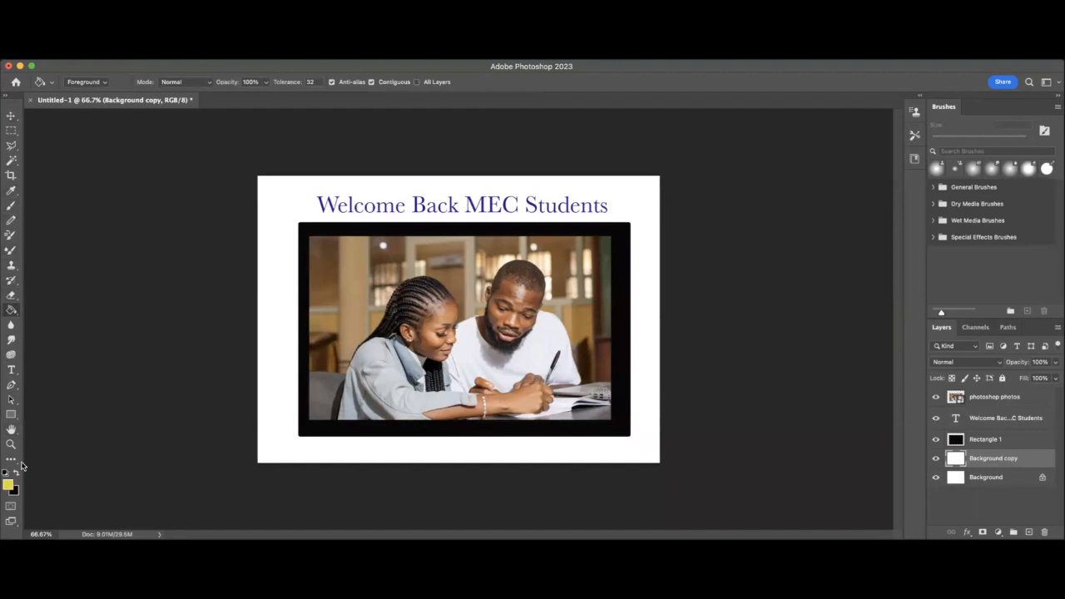
{"action": "left_click", "coordinate": [266, 425]}
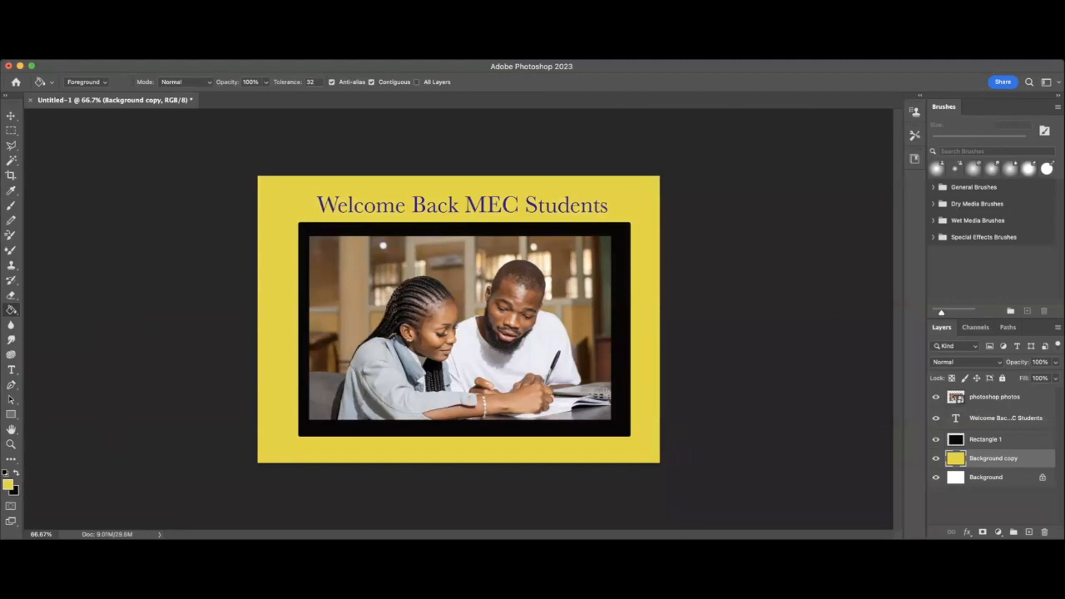
{"action": "left_click", "coordinate": [15, 474]}
{"action": "left_click", "coordinate": [14, 474]}
Step: Duplicate the white Background layer again and hide every layer except the new copy
{"action": "left_click_drag", "start_coordinate": [993, 479], "coordinate": [1001, 530]}
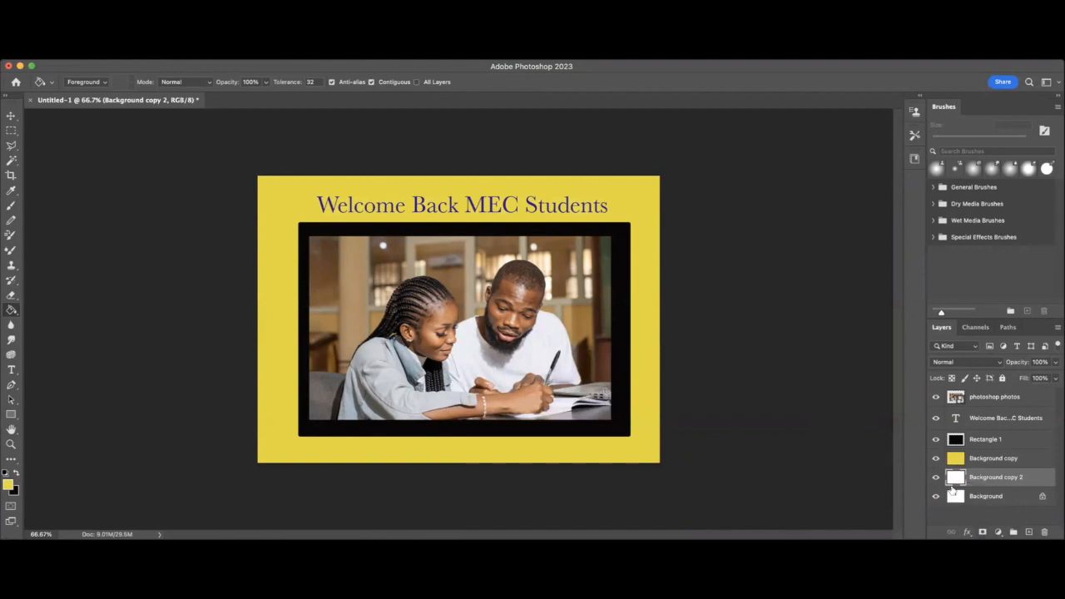
{"action": "left_click_drag", "start_coordinate": [938, 496], "coordinate": [934, 397]}
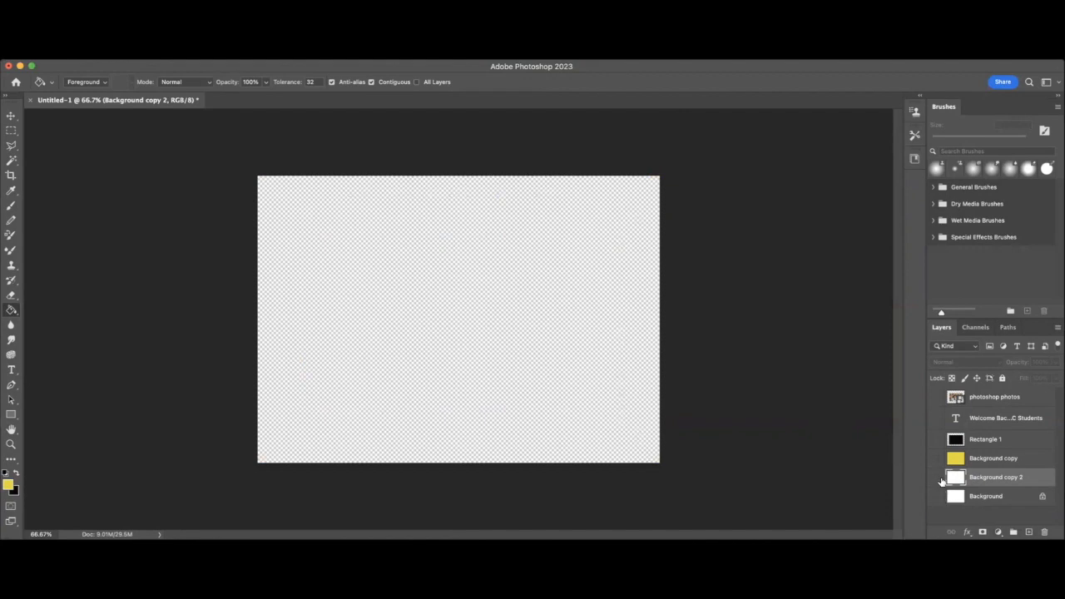
{"action": "left_click", "coordinate": [936, 477]}
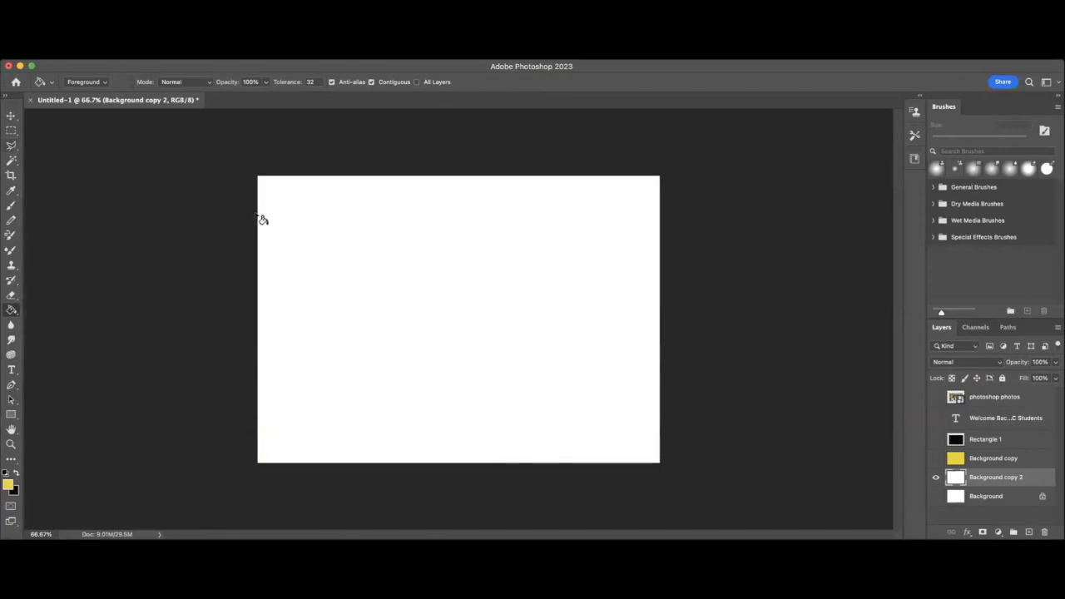
Step: Outline a five-pointed star with the Polygonal Lasso slightly above and left of the blank canvas's centre
{"action": "left_click", "coordinate": [12, 147]}
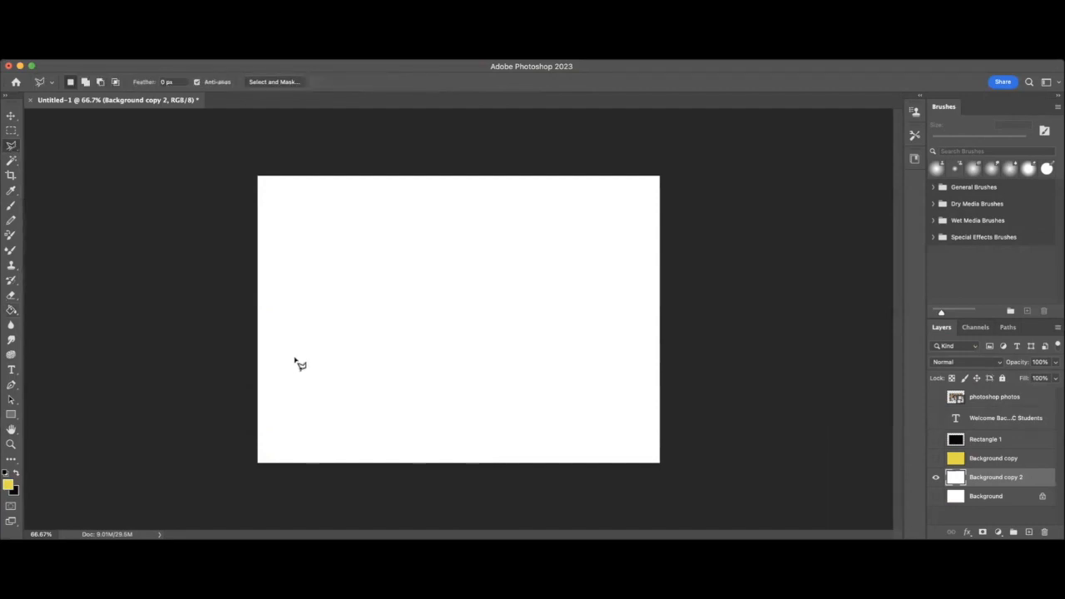
{"action": "left_click", "coordinate": [407, 269]}
{"action": "left_click", "coordinate": [361, 270]}
{"action": "left_click", "coordinate": [401, 288]}
{"action": "left_click", "coordinate": [381, 307]}
{"action": "left_click", "coordinate": [415, 300]}
{"action": "left_click", "coordinate": [432, 315]}
{"action": "left_click", "coordinate": [433, 289]}
{"action": "key", "text": "BackSpace"}
{"action": "left_click", "coordinate": [460, 288]}
{"action": "left_click", "coordinate": [430, 275]}
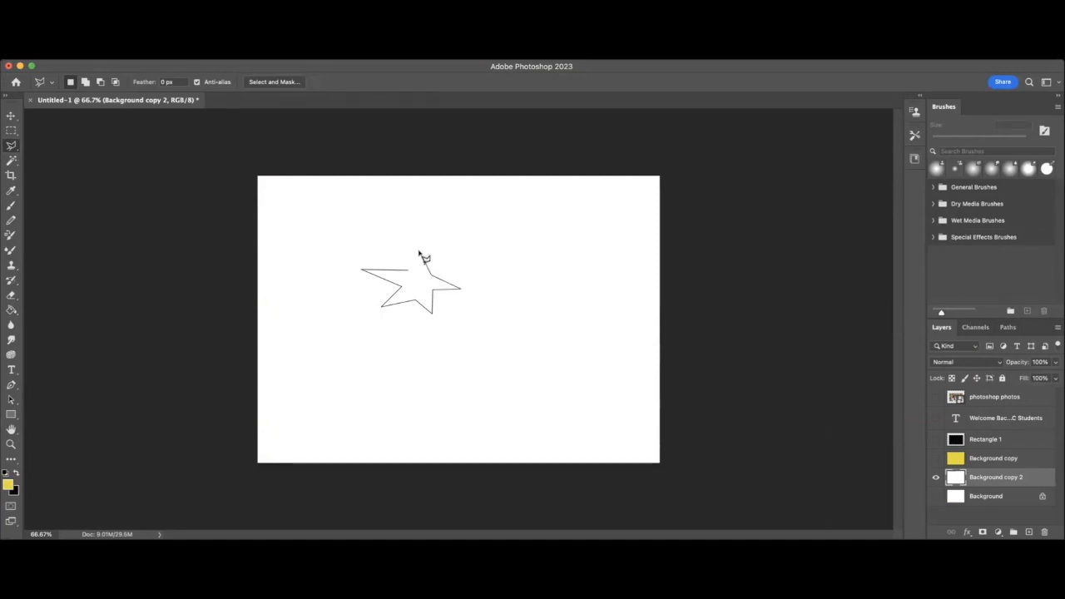
{"action": "left_click", "coordinate": [418, 245]}
{"action": "left_click", "coordinate": [409, 269]}
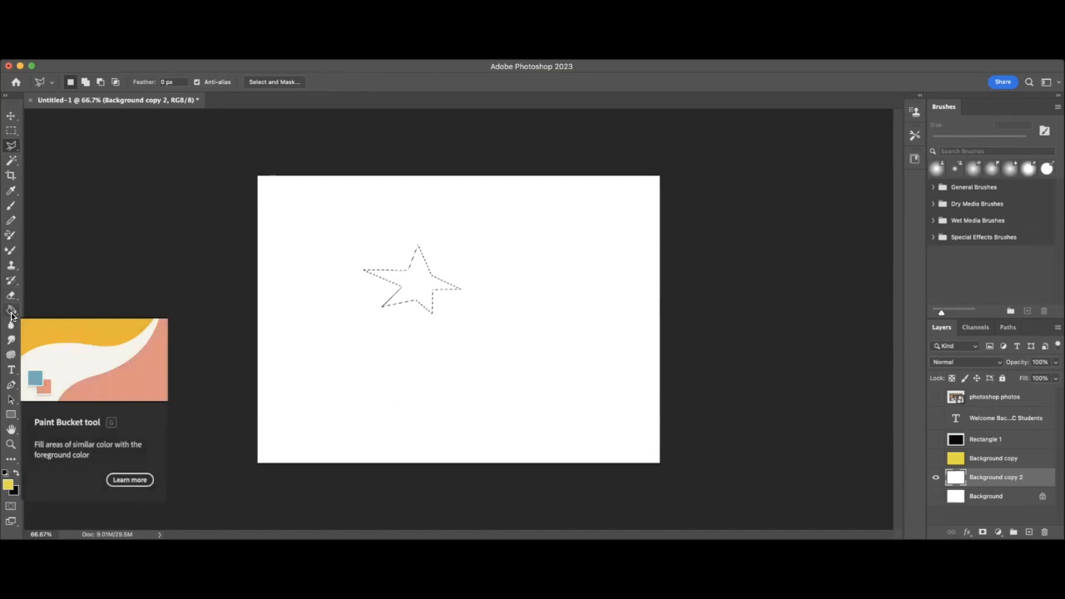
Step: Fill the star selection with the yellow foreground colour
{"action": "key", "text": "g"}
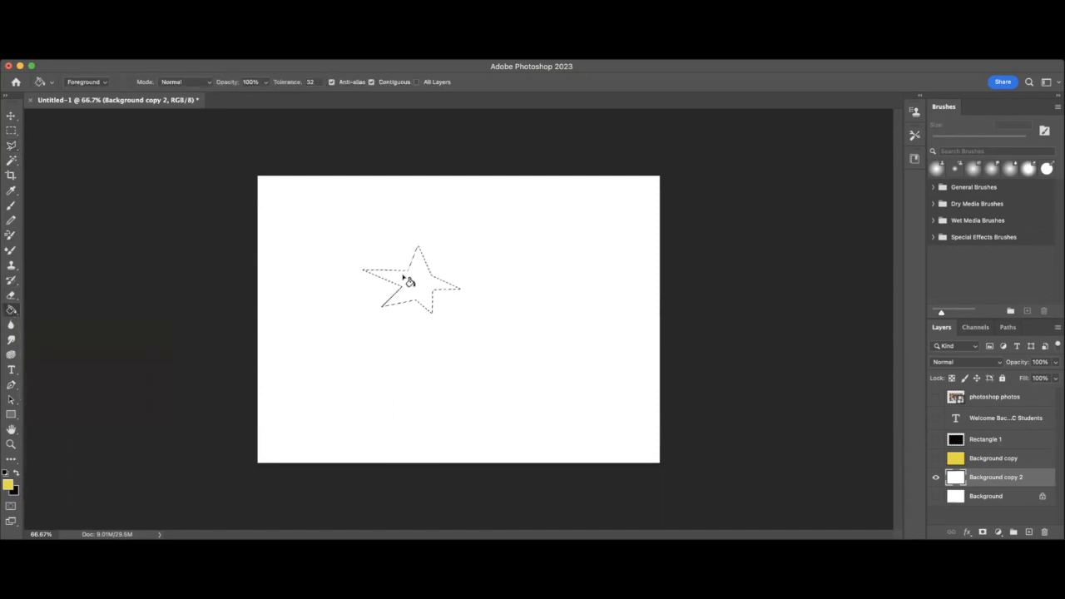
{"action": "left_click", "coordinate": [405, 278]}
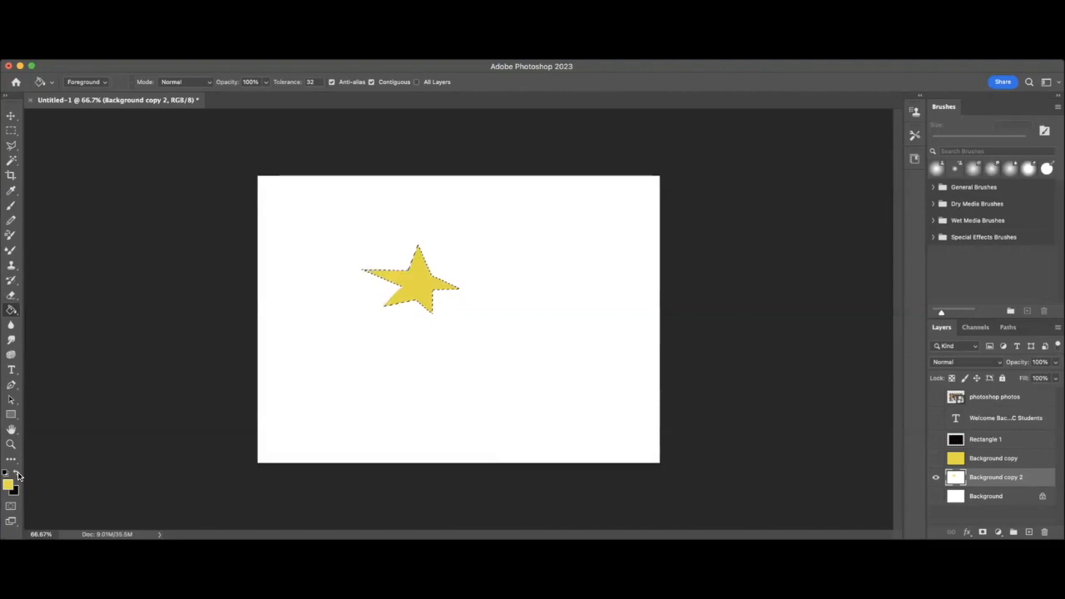
Step: Set the foreground colour to a bright blue, keeping yellow as the background colour, and fill the star selection with the blue
{"action": "left_click", "coordinate": [17, 473]}
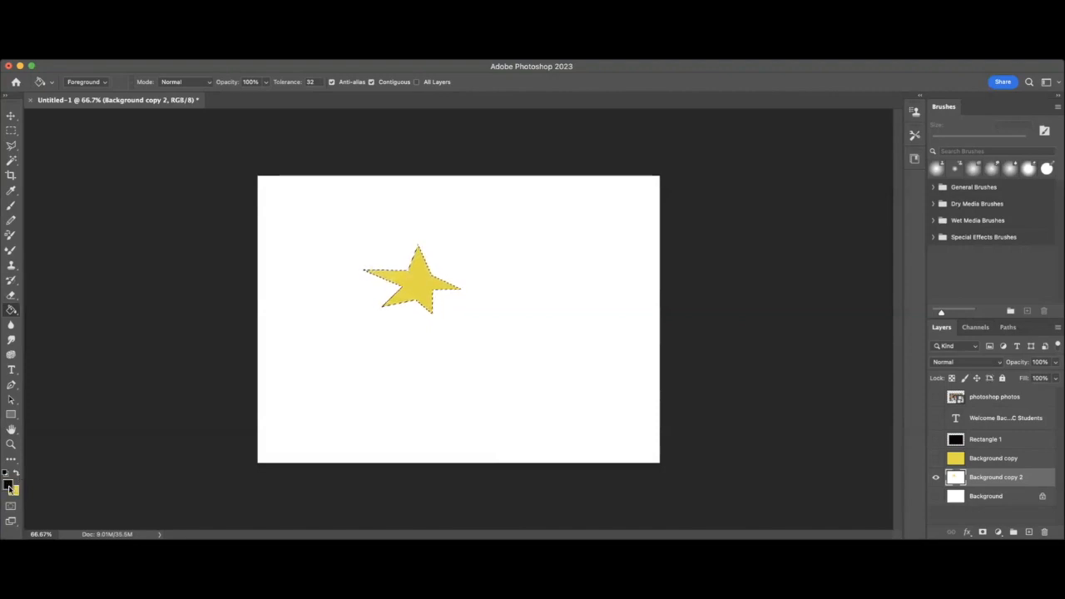
{"action": "left_click", "coordinate": [18, 473]}
{"action": "left_click", "coordinate": [16, 474]}
{"action": "left_click", "coordinate": [9, 485]}
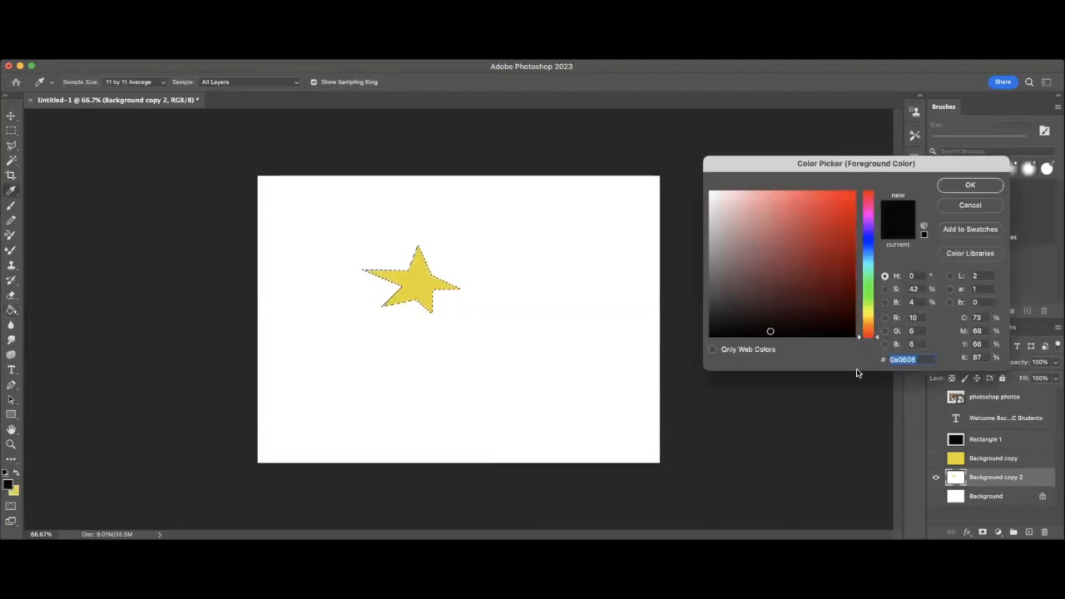
{"action": "left_click", "coordinate": [871, 240]}
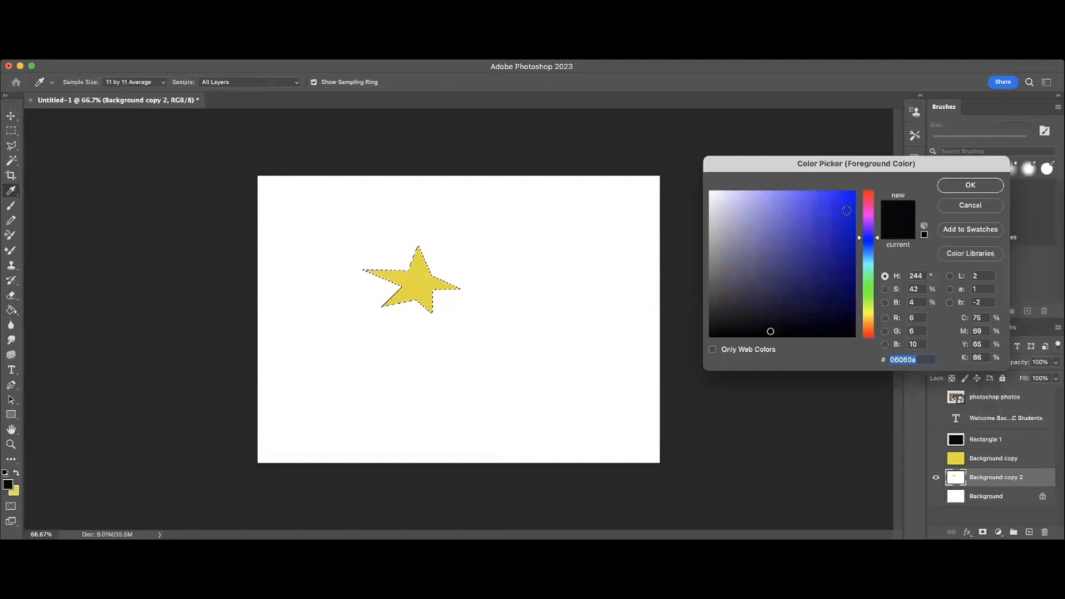
{"action": "left_click", "coordinate": [846, 210]}
{"action": "left_click", "coordinate": [970, 185]}
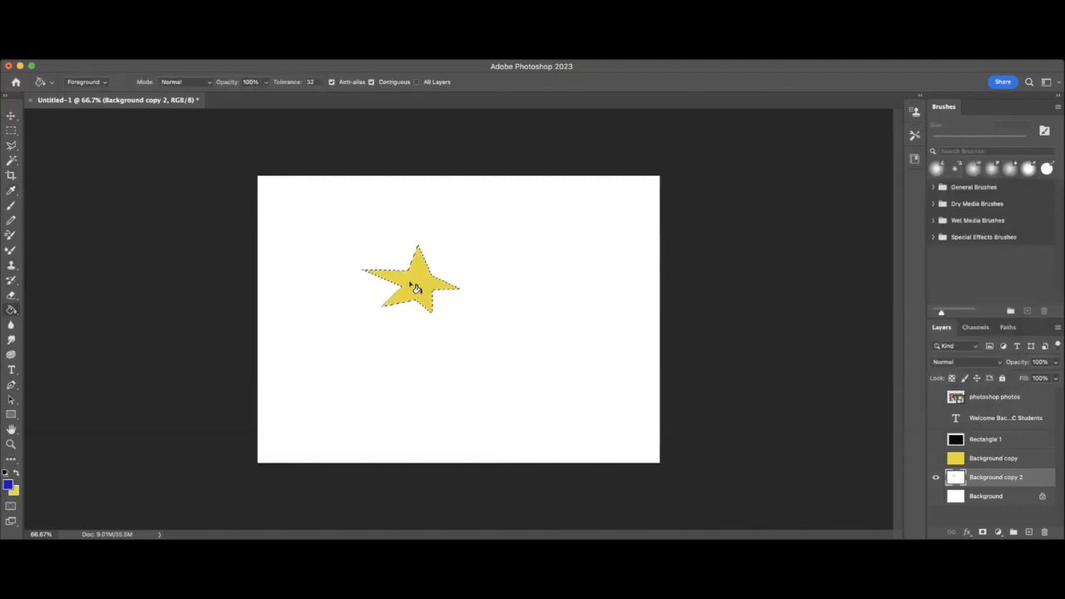
{"action": "left_click", "coordinate": [415, 288]}
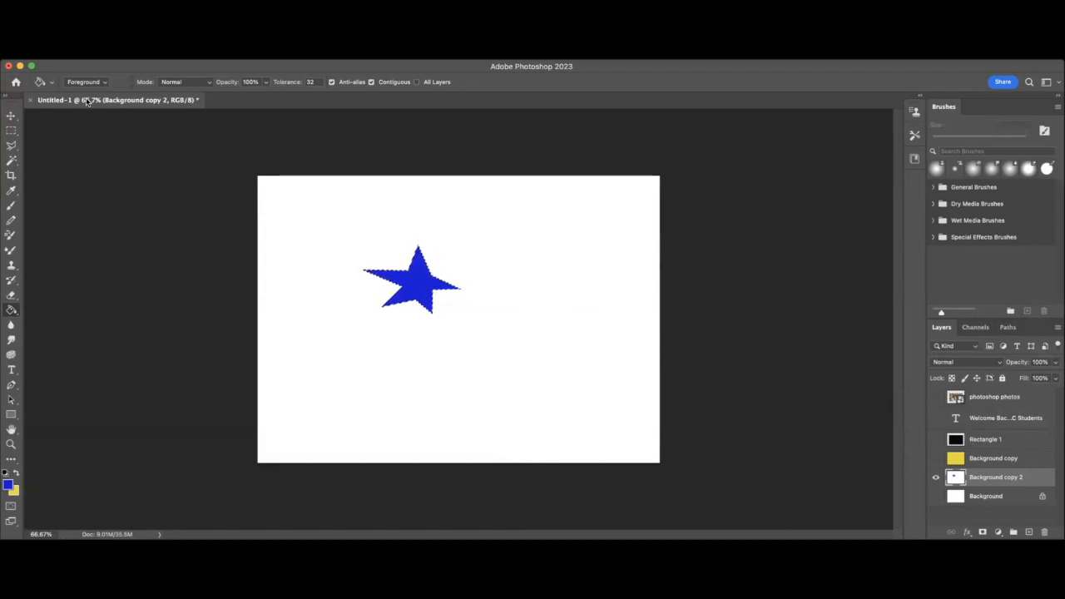
{"action": "left_click", "coordinate": [11, 116]}
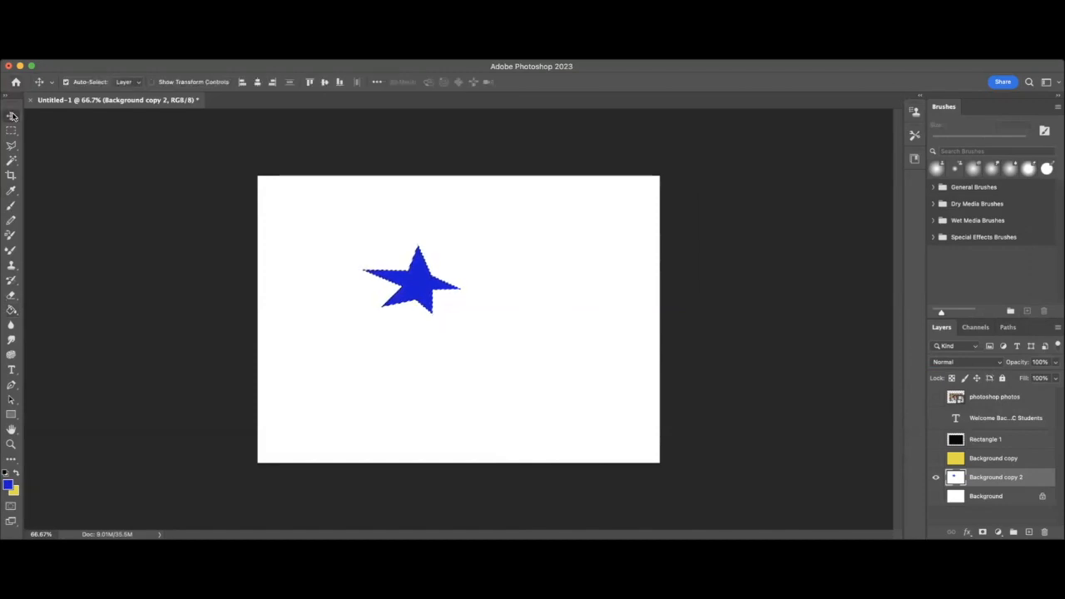
{"action": "left_click", "coordinate": [394, 277]}
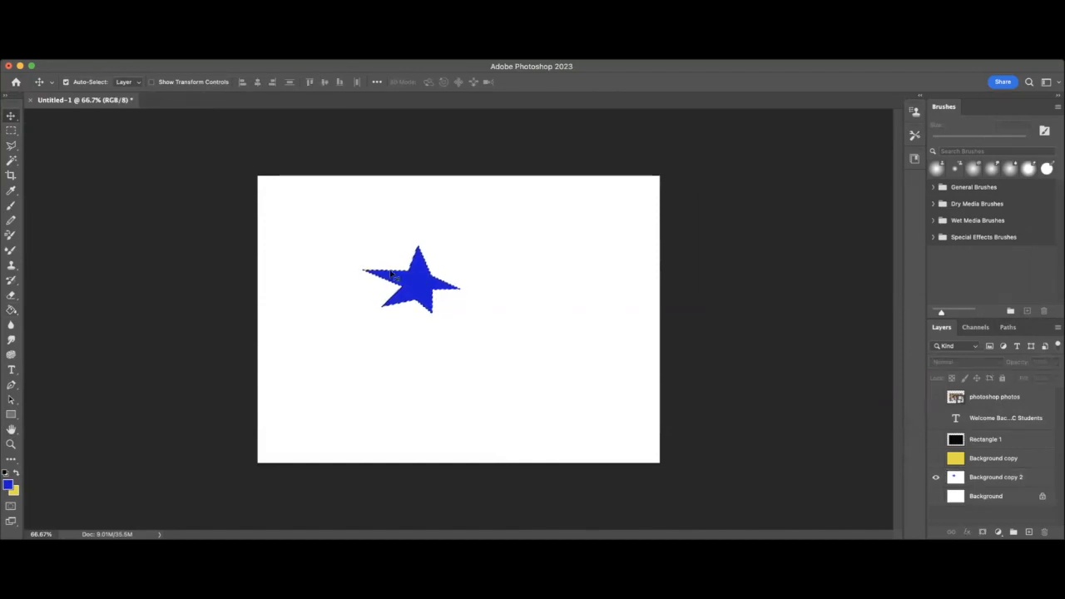
{"action": "left_click", "coordinate": [11, 130]}
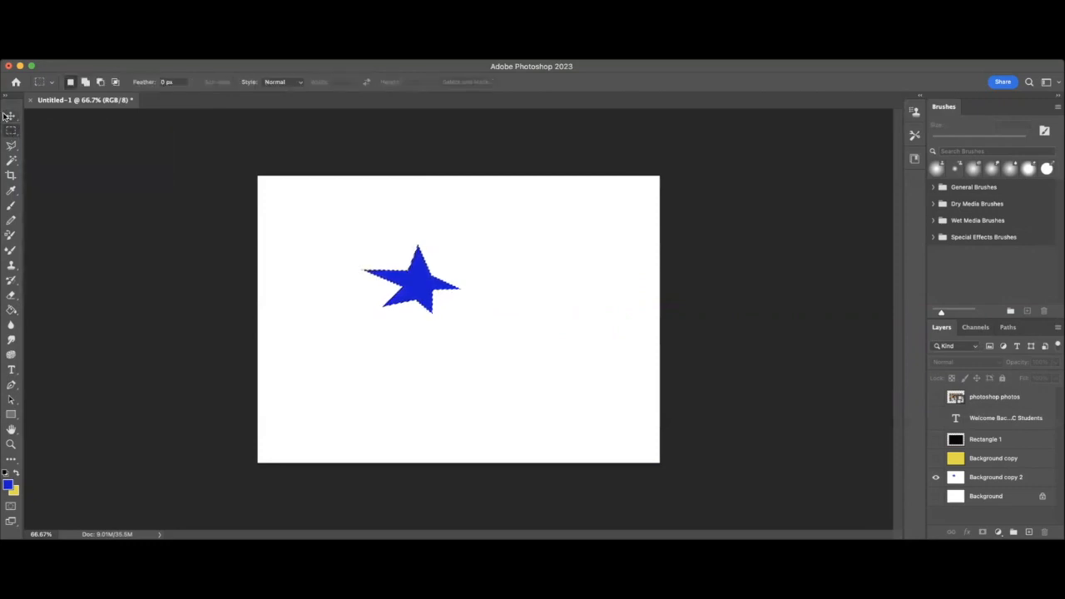
{"action": "left_click", "coordinate": [10, 115]}
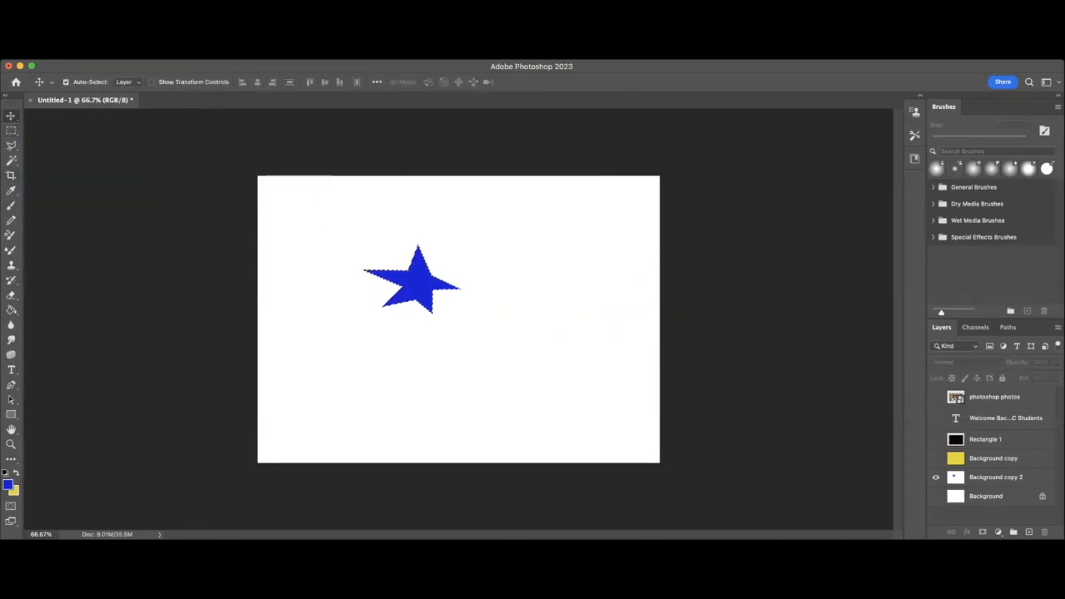
Step: Paste two copies of the blue star onto new layers, spreading the stars out with one towards the canvas's upper right
{"action": "left_click", "coordinate": [11, 147]}
{"action": "left_click", "coordinate": [421, 282]}
{"action": "left_click", "coordinate": [11, 118]}
{"action": "key", "text": "super+v"}
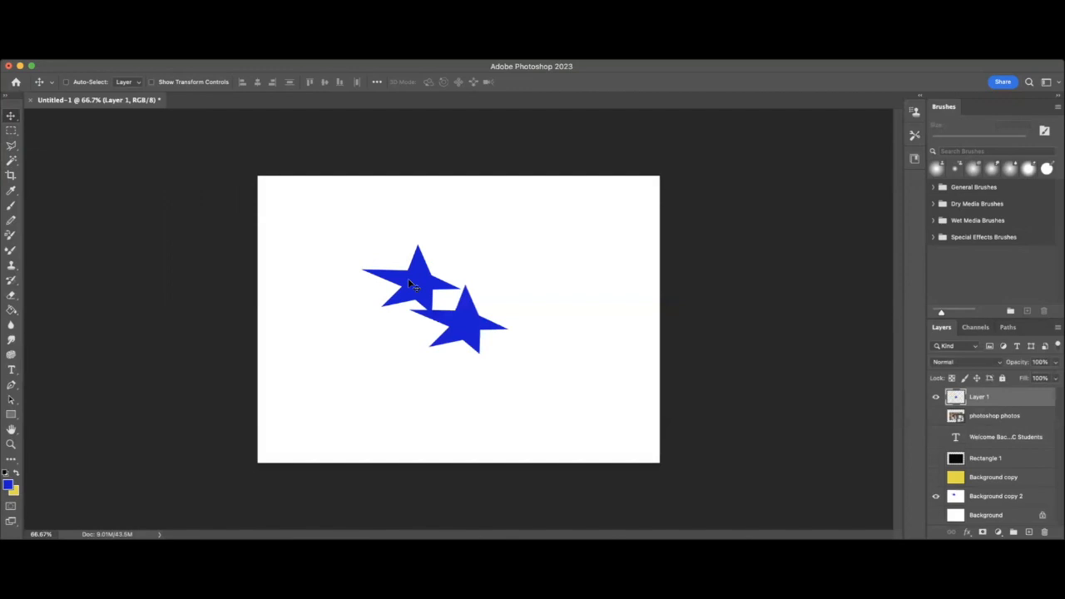
{"action": "key", "text": "super+v"}
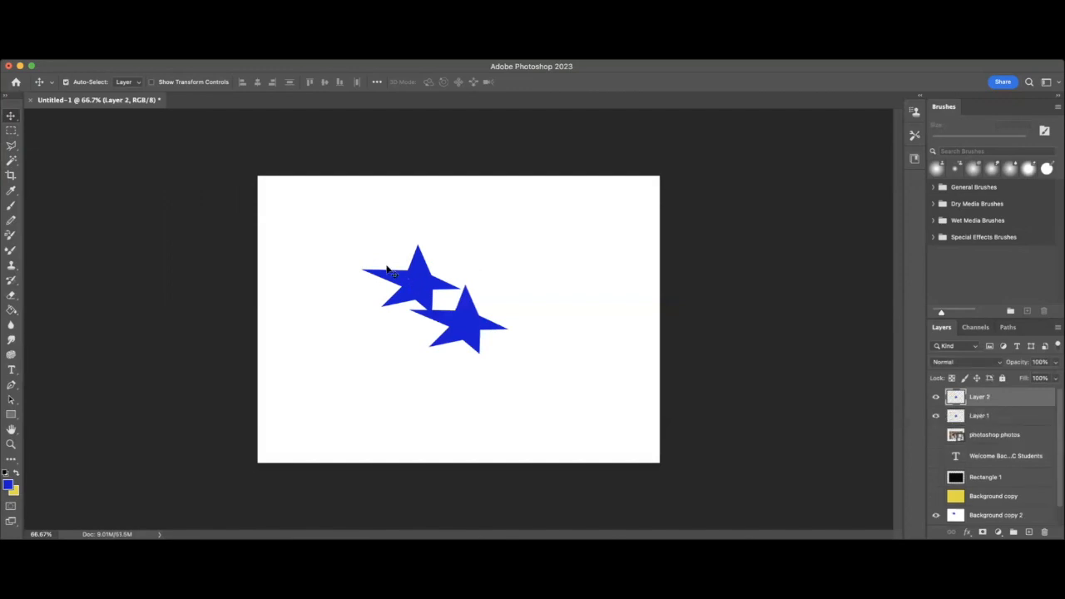
{"action": "left_click_drag", "start_coordinate": [470, 324], "coordinate": [560, 268]}
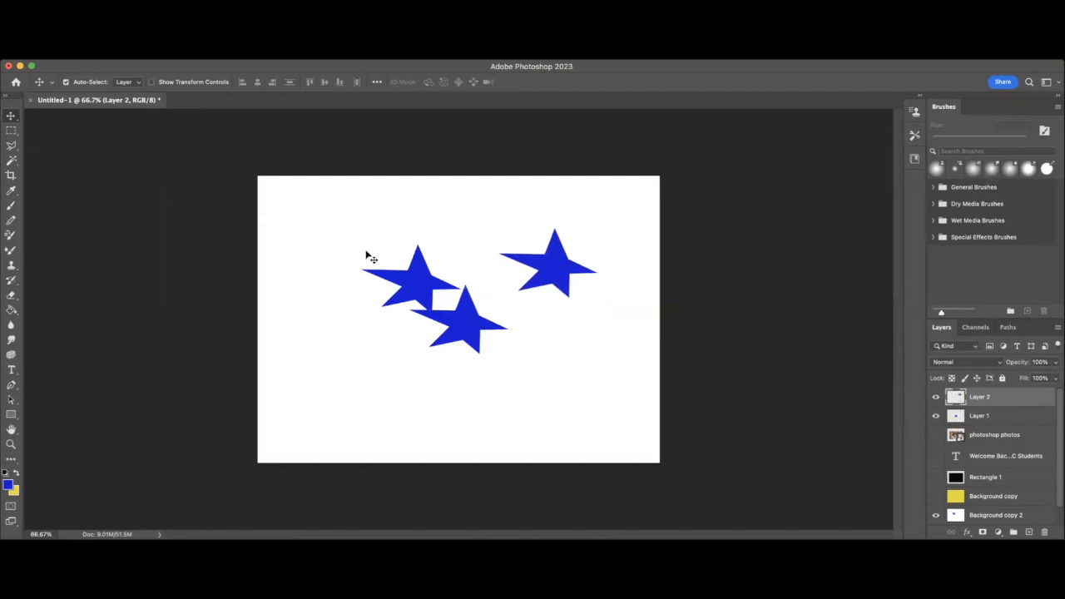
{"action": "left_click_drag", "start_coordinate": [419, 271], "coordinate": [395, 266]}
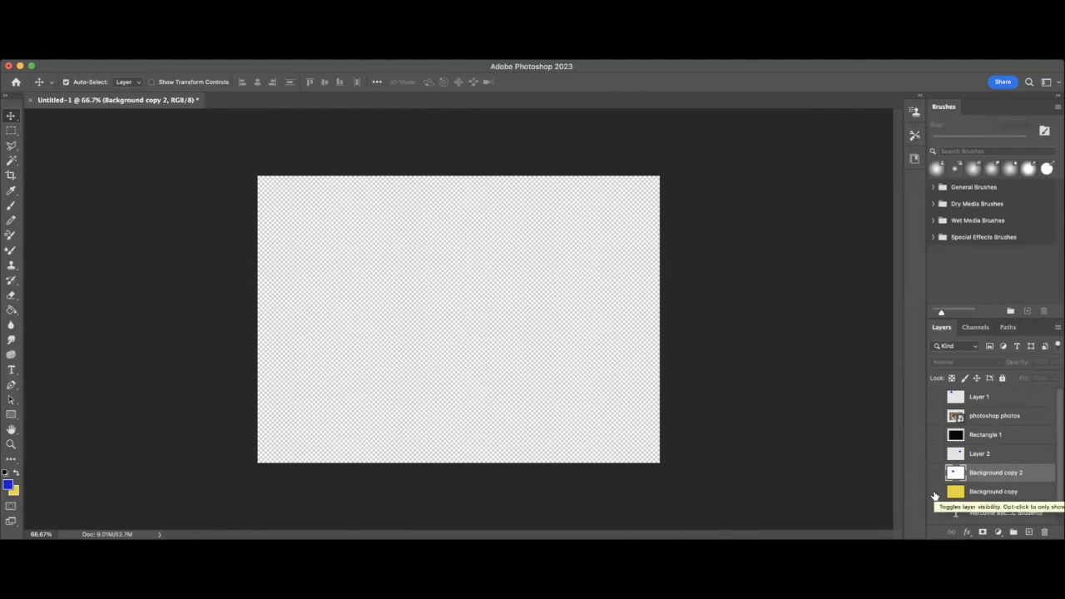
Step: Show the yellow Background copy layer and move the heading layer directly above it in the stack
{"action": "left_click", "coordinate": [935, 491]}
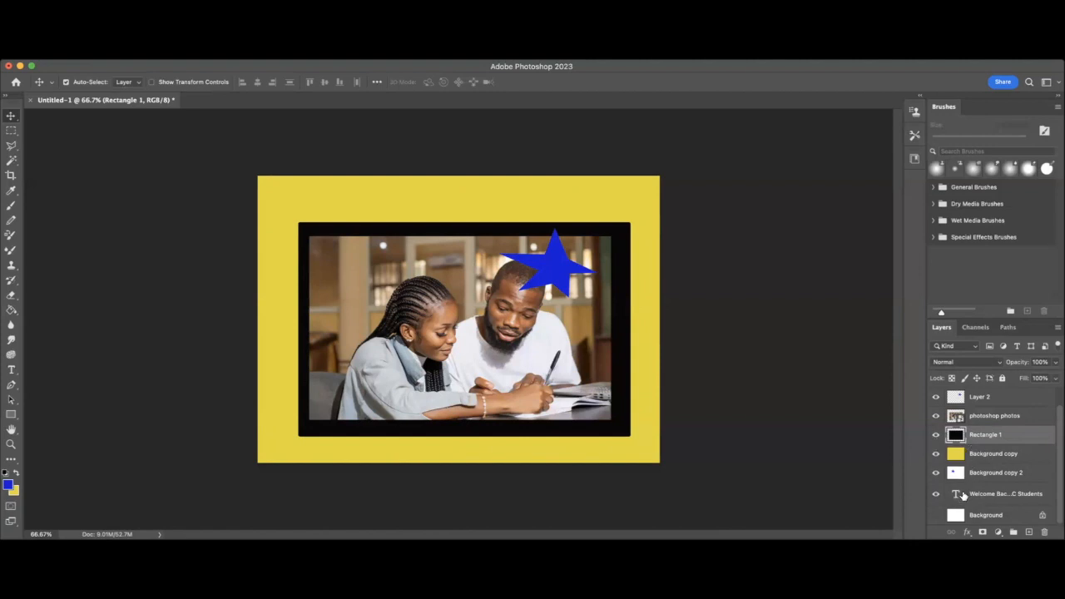
{"action": "left_click_drag", "start_coordinate": [956, 496], "coordinate": [959, 456]}
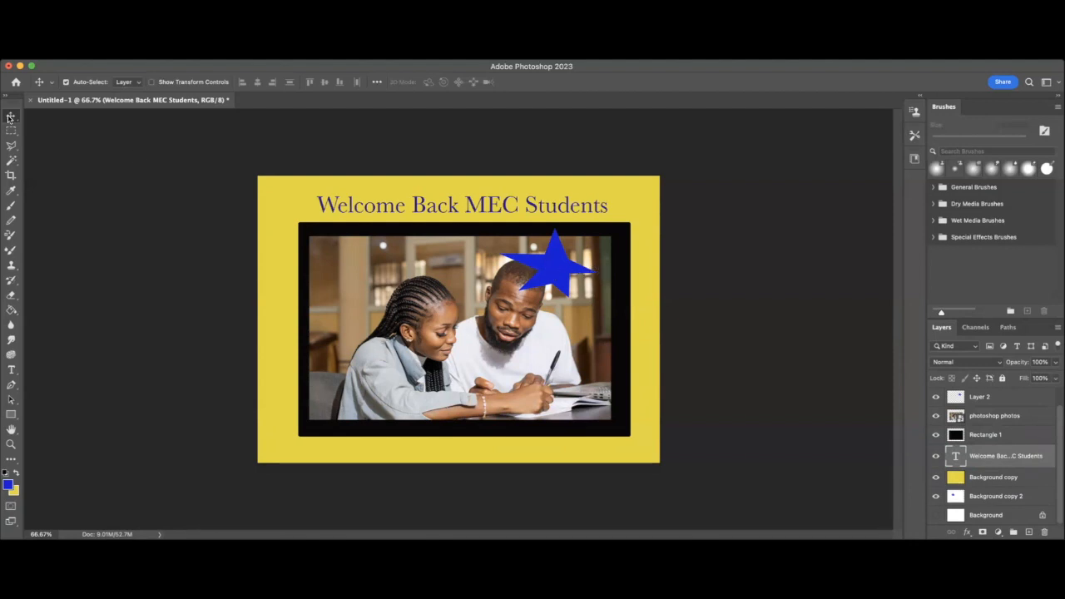
Step: Move the Layer 2 star onto the upper-left corner of the black frame
{"action": "left_click_drag", "start_coordinate": [516, 273], "coordinate": [308, 249]}
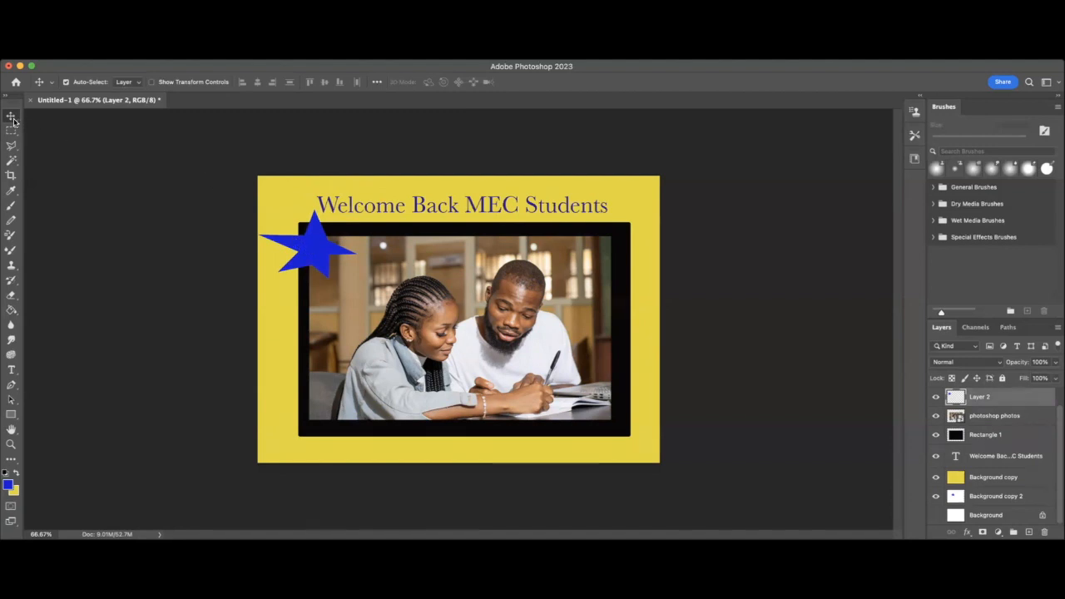
{"action": "mouse_move", "coordinate": [306, 242]}
{"action": "left_mouse_down"}
{"action": "mouse_move", "coordinate": [286, 223]}
{"action": "mouse_move", "coordinate": [376, 279]}
{"action": "mouse_move", "coordinate": [383, 229]}
{"action": "mouse_move", "coordinate": [293, 232]}
{"action": "mouse_move", "coordinate": [295, 248]}
{"action": "left_mouse_up"}
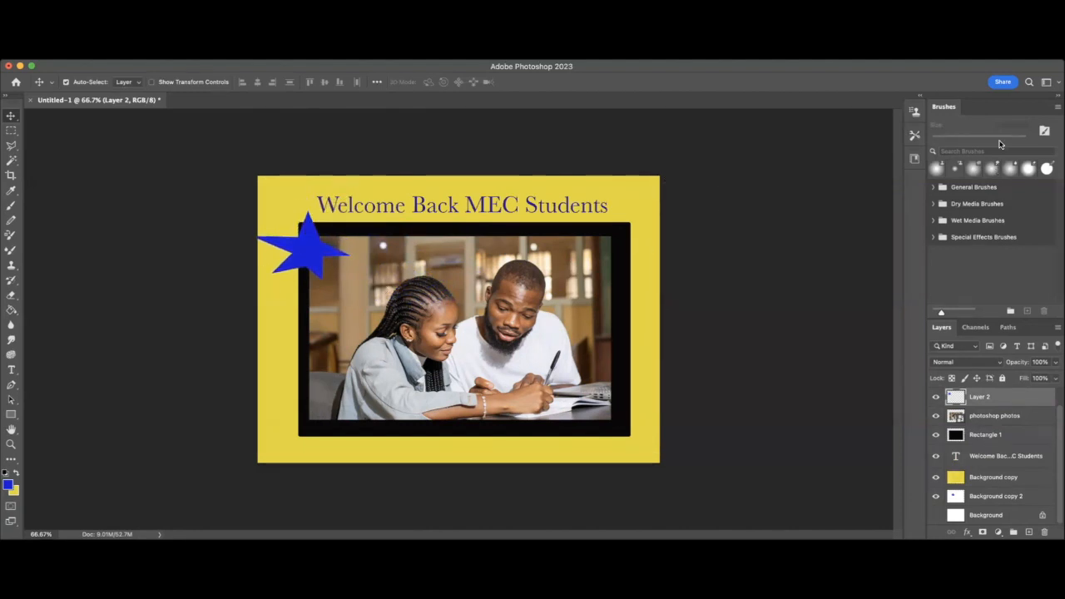
Step: Bring the Layer 1 star to the top of the stack and free-transform it to 70.78% near the frame's upper-right corner
{"action": "left_click_drag", "start_coordinate": [980, 492], "coordinate": [977, 412]}
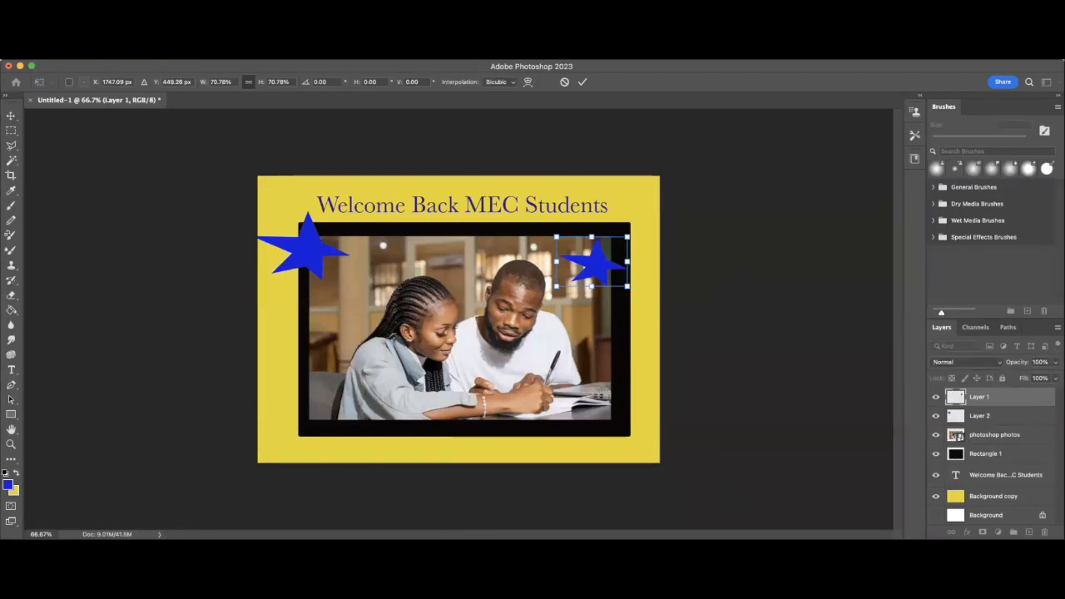
{"action": "left_click", "coordinate": [46, 52]}
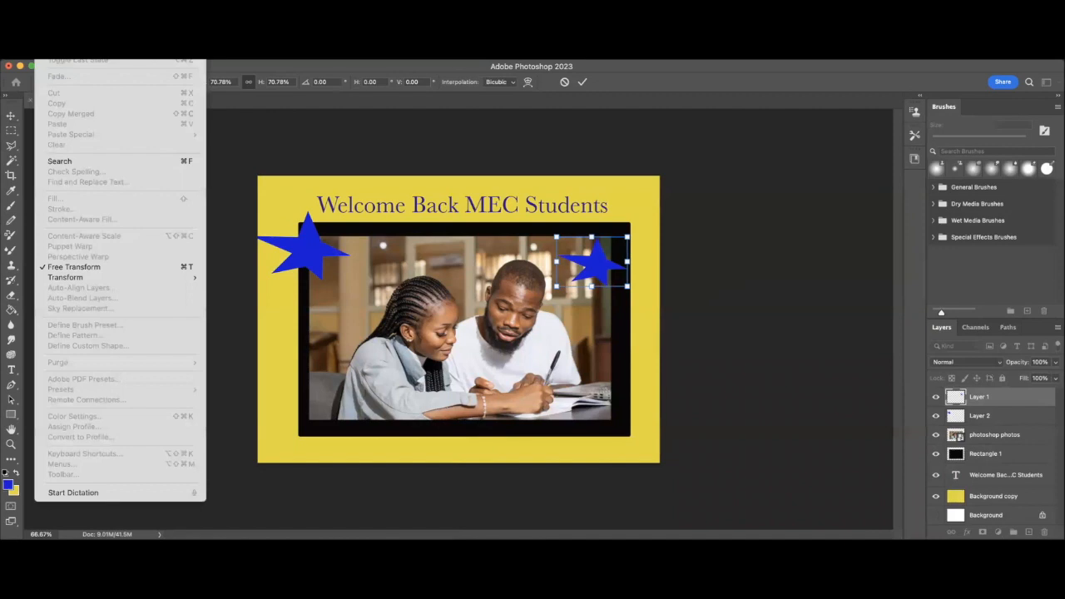
{"action": "left_click", "coordinate": [86, 268]}
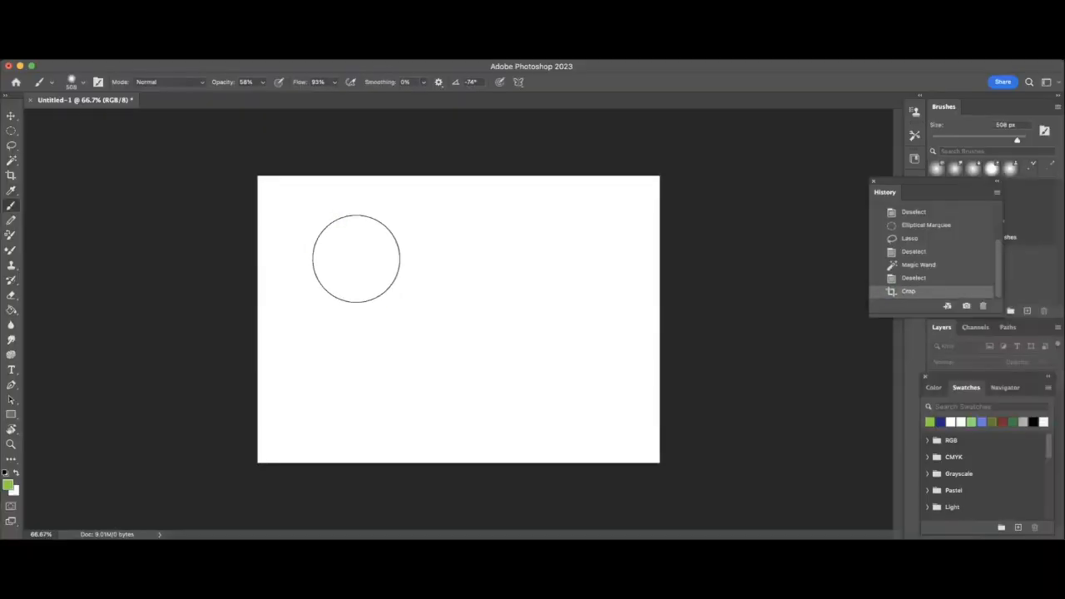
Step: Paint two soft green spots on the blank white canvas with the Brush at 58% opacity
{"action": "left_click", "coordinate": [356, 258]}
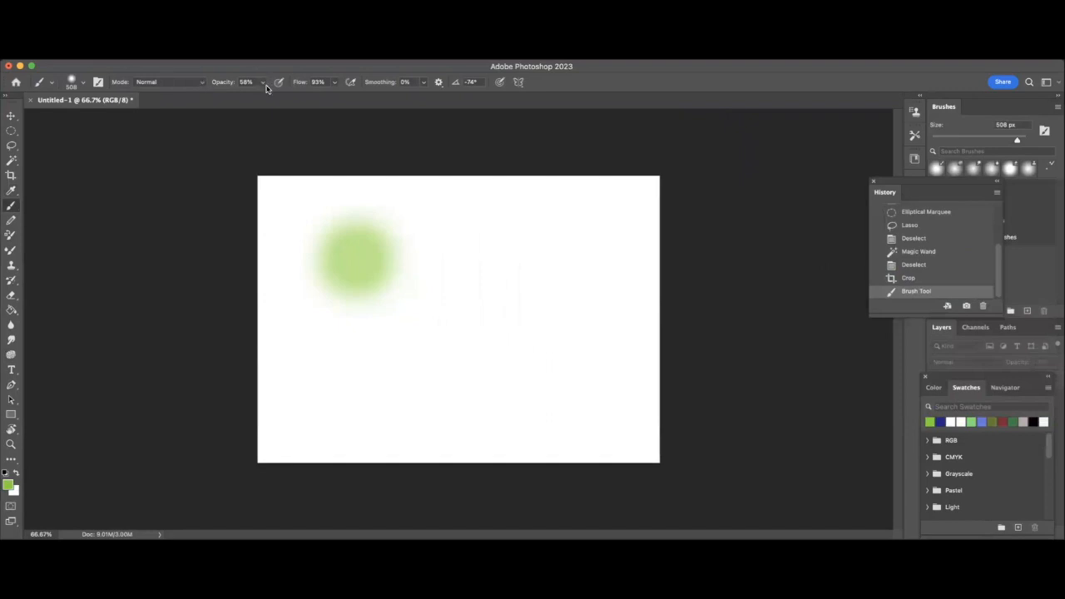
{"action": "left_click_drag", "start_coordinate": [491, 283], "coordinate": [507, 296]}
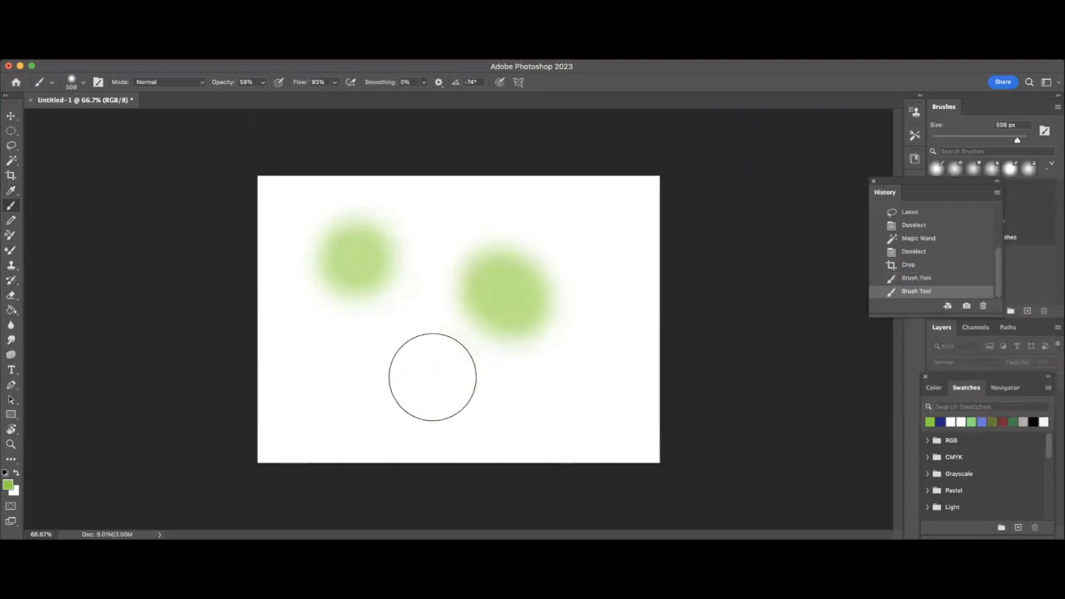
Step: Paint two more large green spots in the canvas's lower half and two small dots near its upper edge with a 62 px brush
{"action": "left_click", "coordinate": [403, 381]}
{"action": "left_click", "coordinate": [516, 391]}
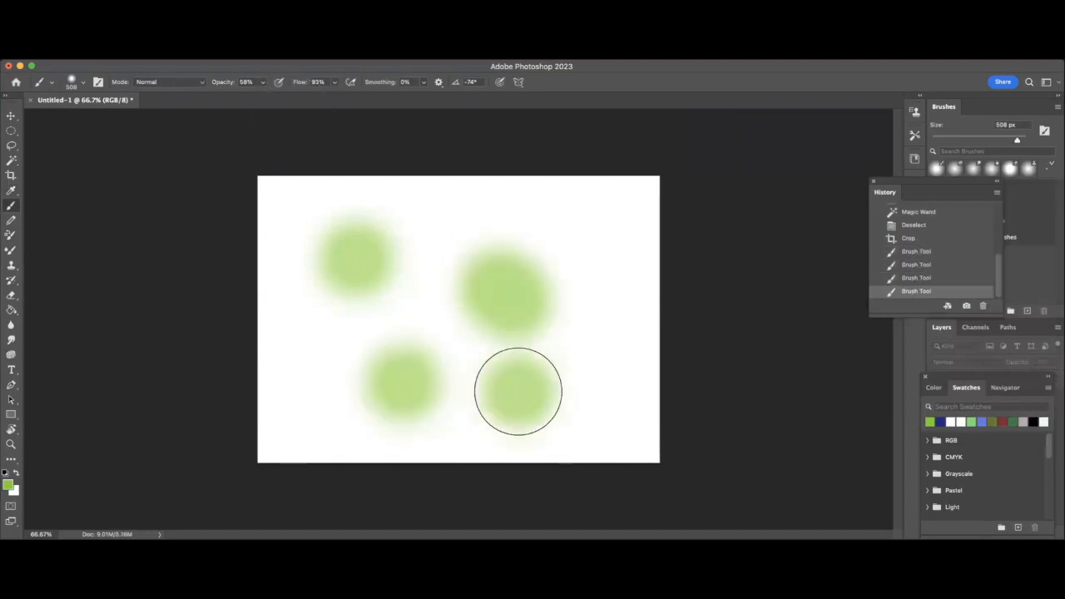
{"action": "left_click", "coordinate": [83, 86]}
{"action": "left_click", "coordinate": [86, 114]}
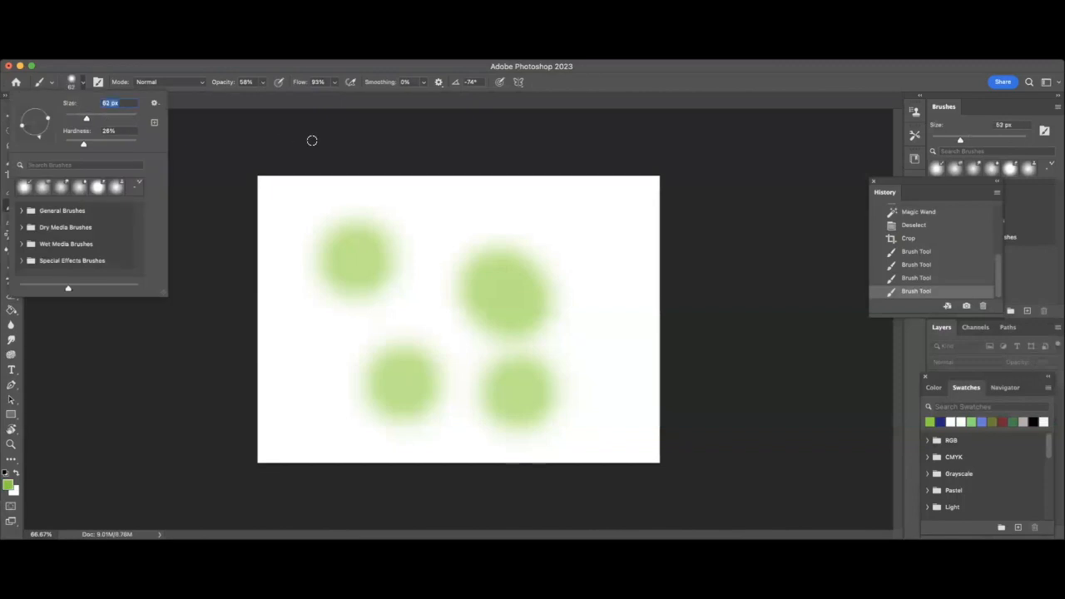
{"action": "left_click", "coordinate": [506, 206]}
{"action": "left_click", "coordinate": [443, 210]}
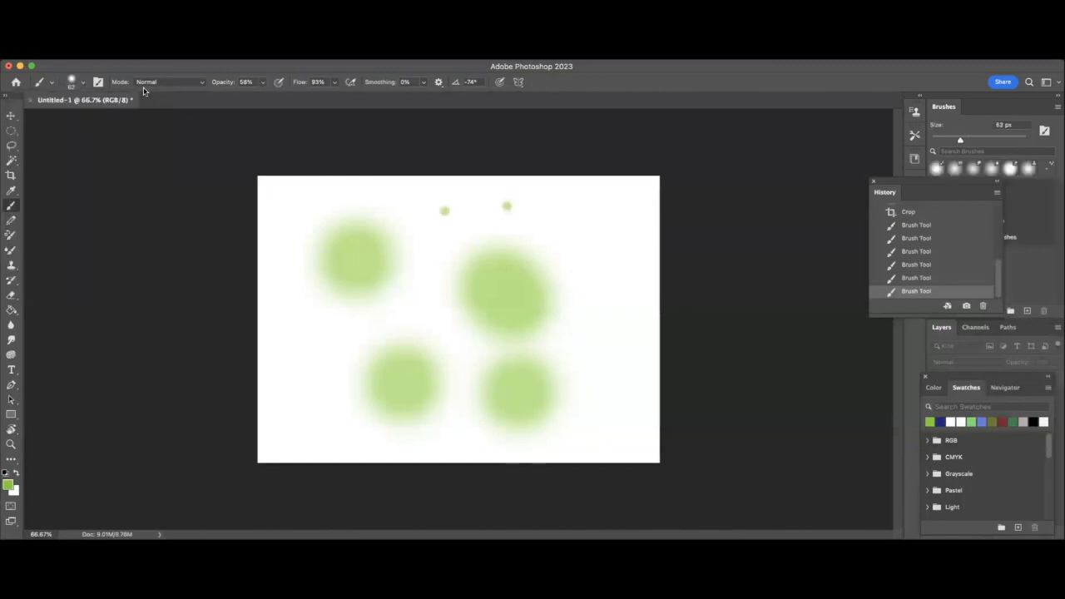
Step: Paint a tiny green dot near the canvas's right edge with a 22 px brush, and raise the brush opacity above 70%
{"action": "left_click", "coordinate": [83, 83]}
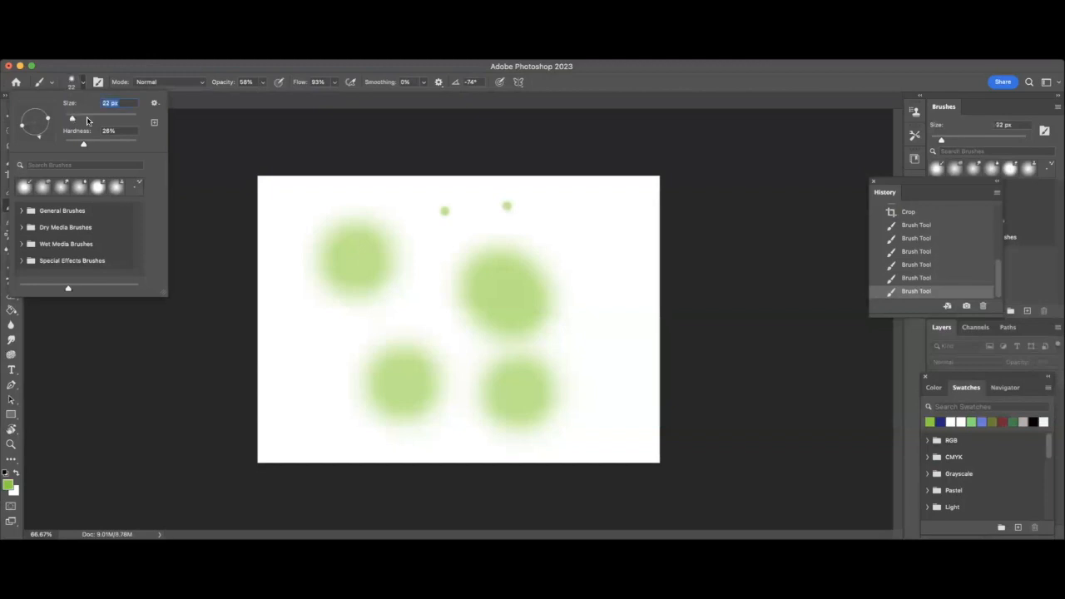
{"action": "left_click", "coordinate": [624, 238]}
{"action": "left_click", "coordinate": [262, 83]}
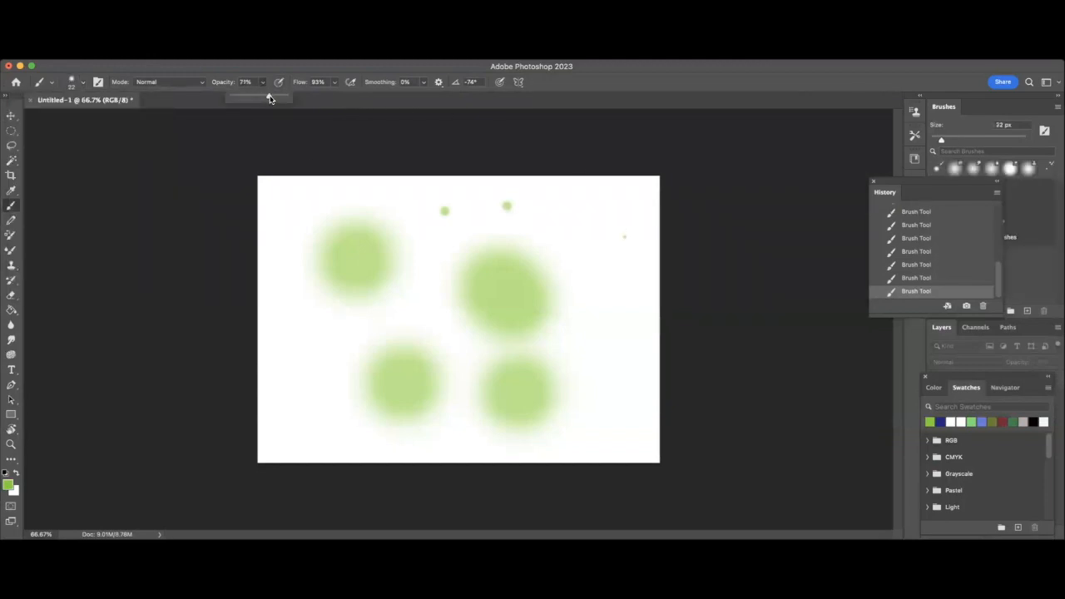
{"action": "left_click_drag", "start_coordinate": [269, 98], "coordinate": [268, 98]}
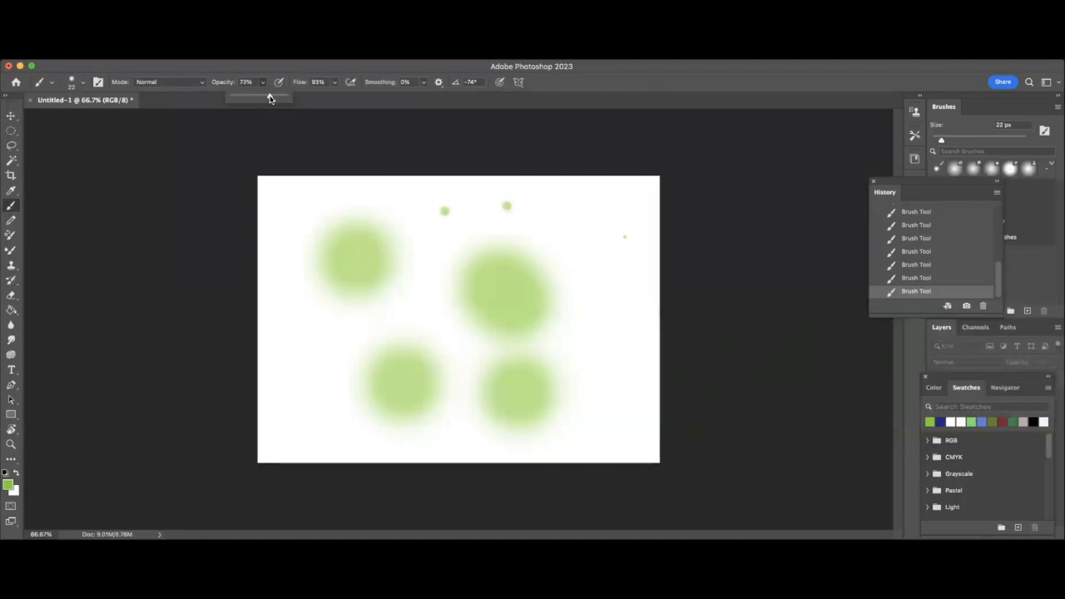
{"action": "left_click_drag", "start_coordinate": [269, 99], "coordinate": [272, 98]}
{"action": "left_click", "coordinate": [82, 81]}
{"action": "mouse_move", "coordinate": [599, 348]}
{"action": "left_mouse_down"}
{"action": "mouse_move", "coordinate": [620, 364]}
{"action": "mouse_move", "coordinate": [604, 327]}
{"action": "mouse_move", "coordinate": [604, 344]}
{"action": "mouse_move", "coordinate": [611, 338]}
{"action": "left_mouse_up"}
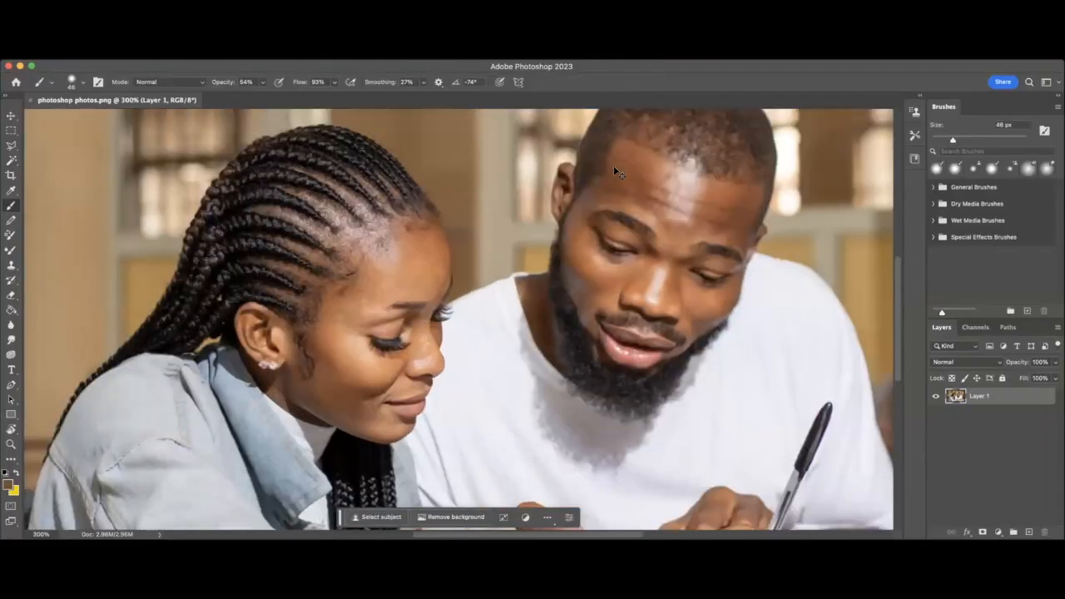
Step: Zoom the two students' photo out to 100% and zoom in on the man's face with the Zoom tool
{"action": "key", "text": "super+1"}
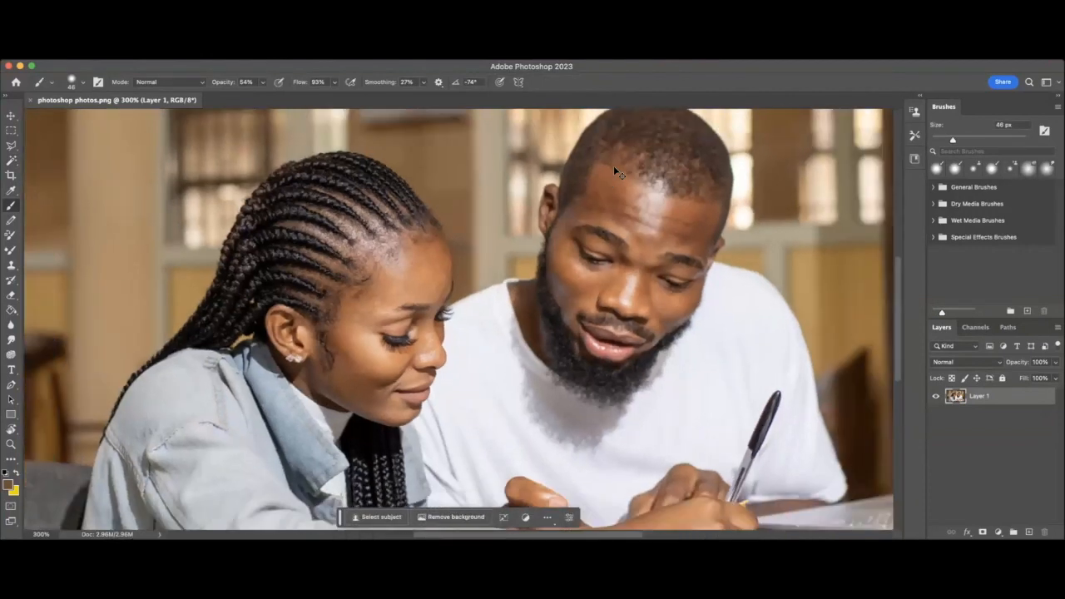
{"action": "left_click", "coordinate": [10, 446]}
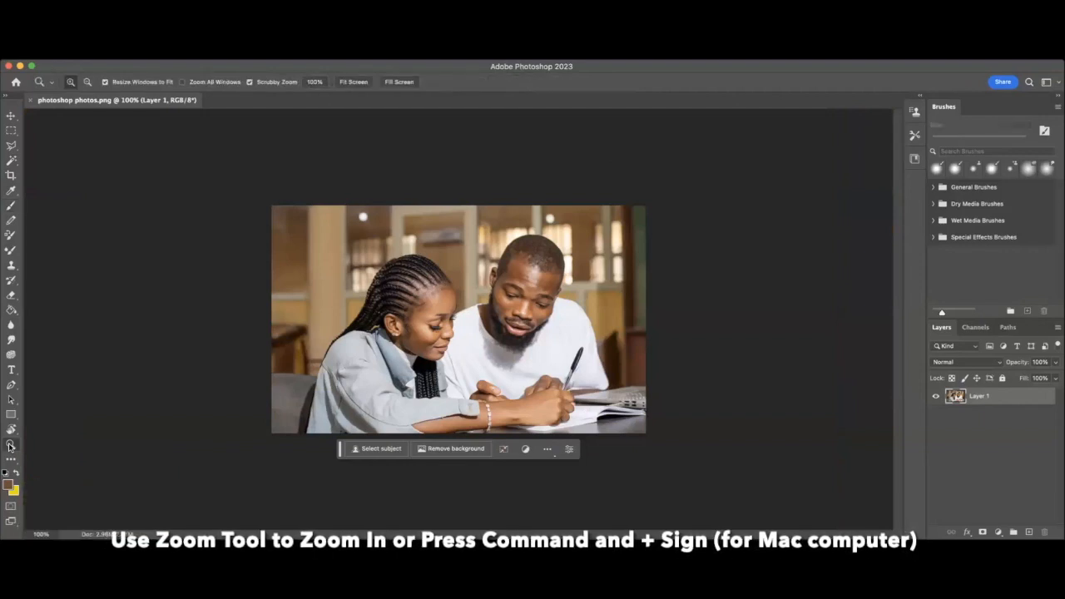
{"action": "left_click_drag", "start_coordinate": [519, 324], "coordinate": [550, 264]}
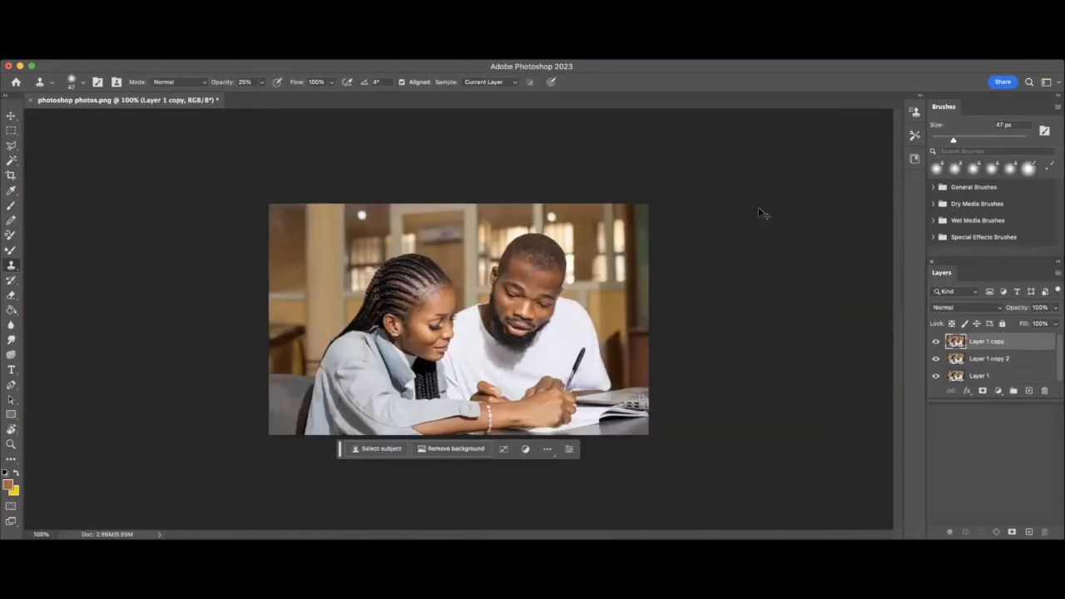
Step: Clone nearby wall over the bright light spot in the upper-left window with the Clone Stamp at 25% opacity
{"action": "key", "text": "super+equal"}
{"action": "scroll", "coordinate": [760, 208], "scroll_direction": "up", "scroll_amount": 5}
{"action": "scroll", "coordinate": [236, 308], "scroll_direction": "down", "scroll_amount": 1}
{"action": "scroll", "coordinate": [236, 307], "scroll_direction": "down", "scroll_amount": 3}
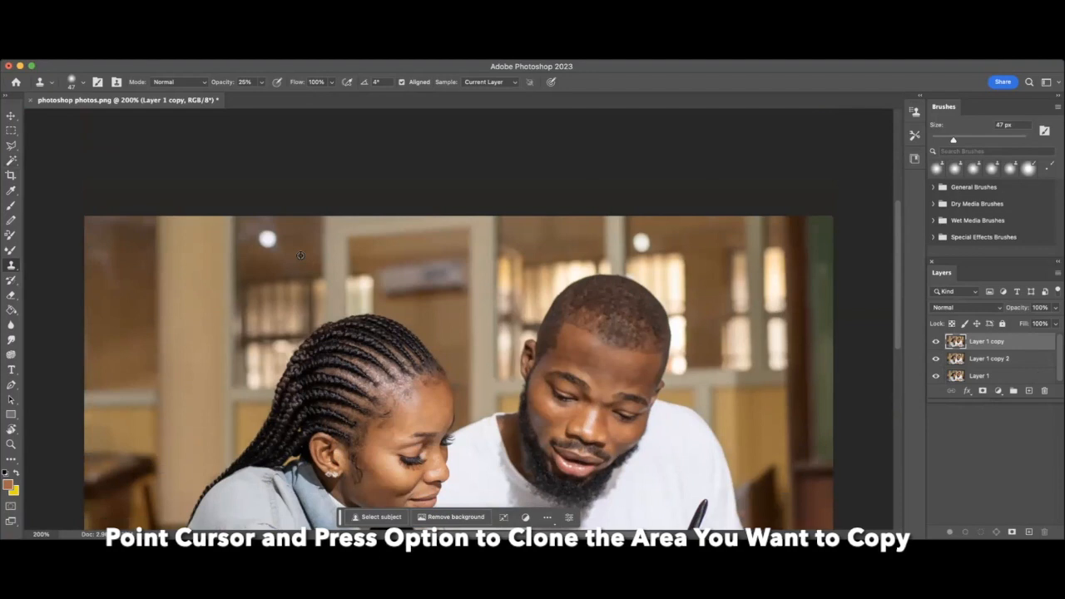
{"action": "left_click", "coordinate": [267, 238], "text": "alt"}
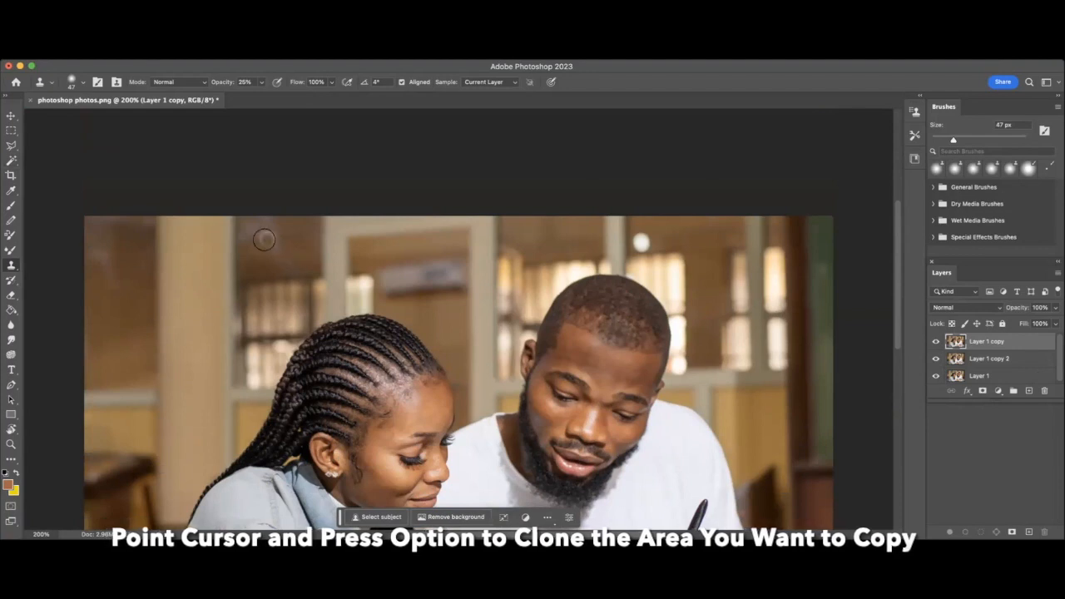
{"action": "left_click_drag", "start_coordinate": [270, 241], "coordinate": [266, 239]}
{"action": "scroll", "coordinate": [267, 239], "scroll_direction": "up", "scroll_amount": 1}
{"action": "scroll", "coordinate": [267, 239], "scroll_direction": "left", "scroll_amount": 1}
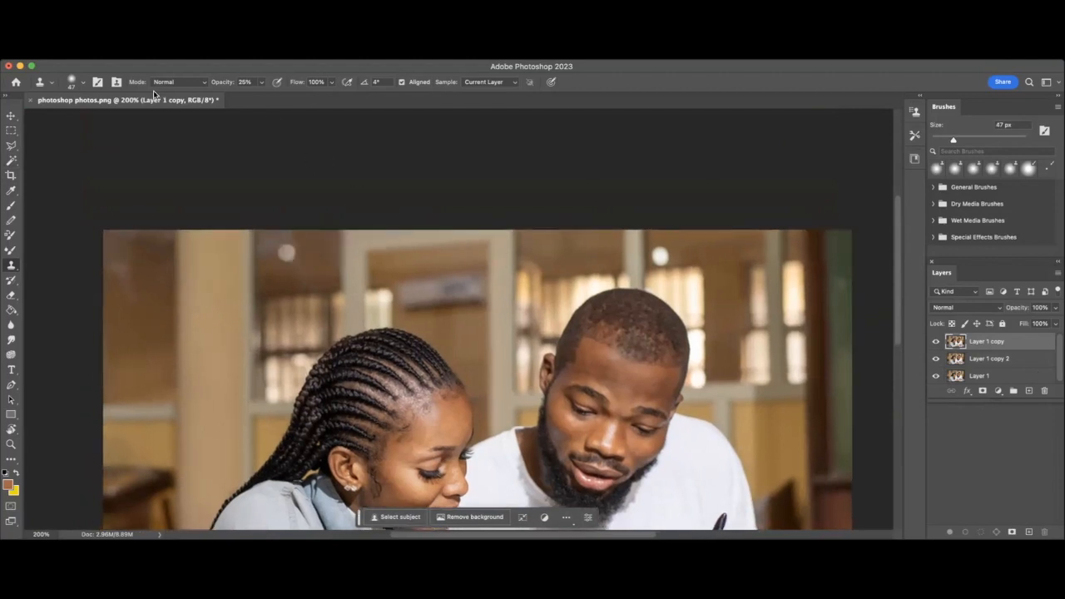
Step: Raise the Clone Stamp opacity to 65% and finally 99% while covering the rest of the upper-left light spot
{"action": "left_click", "coordinate": [260, 82]}
{"action": "left_click", "coordinate": [282, 98]}
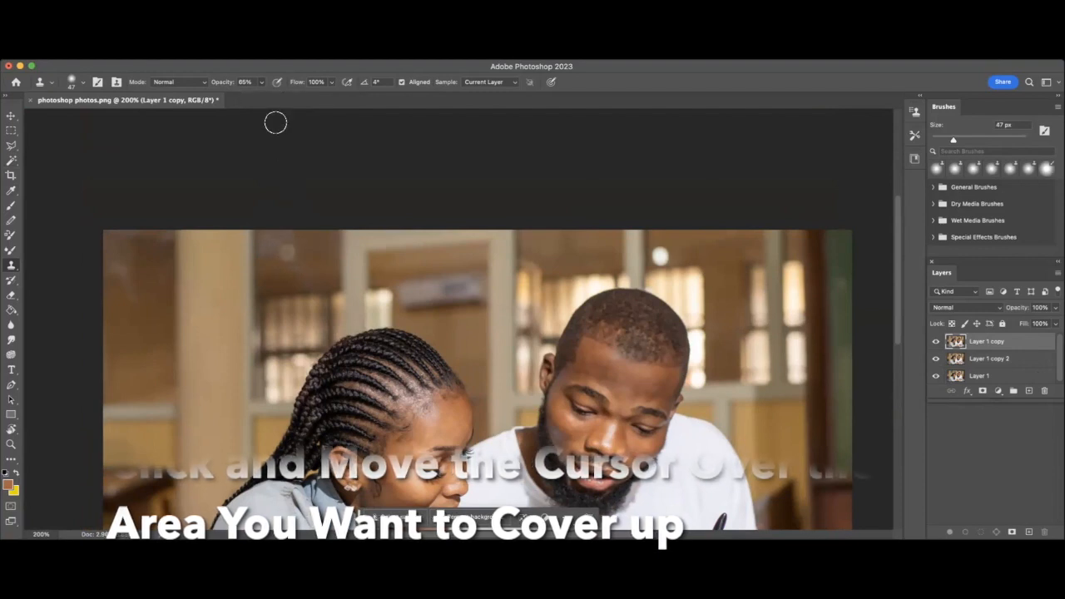
{"action": "left_click", "coordinate": [263, 83]}
{"action": "left_click_drag", "start_coordinate": [260, 95], "coordinate": [287, 96]}
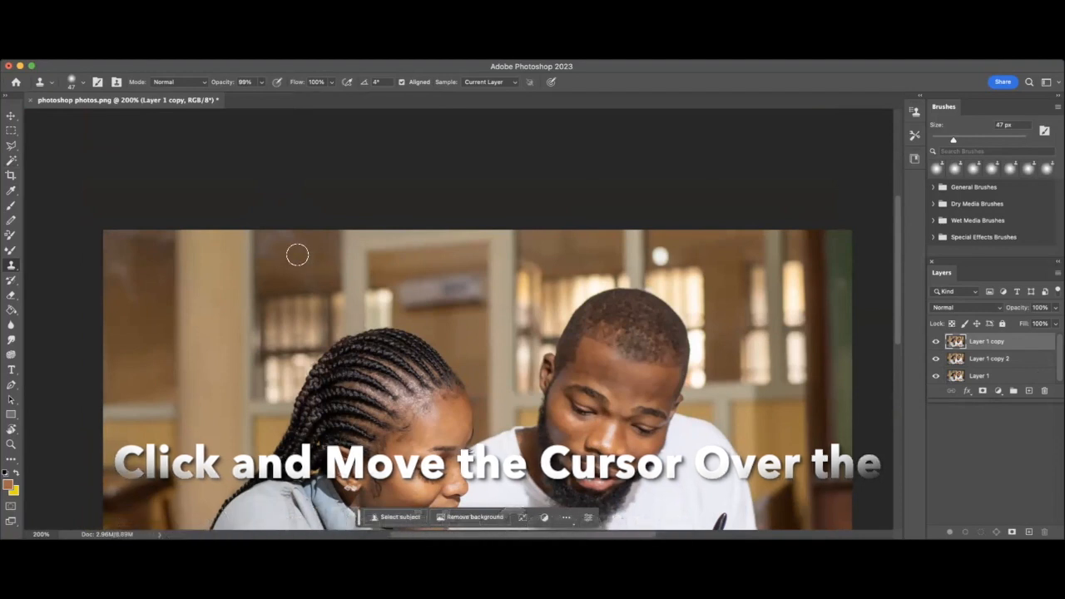
Step: Try extra Clone Stamp strokes across the upper-left window and undo each of them
{"action": "mouse_move", "coordinate": [273, 238]}
{"action": "left_mouse_down"}
{"action": "mouse_move", "coordinate": [267, 249]}
{"action": "mouse_move", "coordinate": [292, 251]}
{"action": "mouse_move", "coordinate": [288, 240]}
{"action": "mouse_move", "coordinate": [315, 267]}
{"action": "left_mouse_up"}
{"action": "left_click", "coordinate": [280, 259], "text": "alt"}
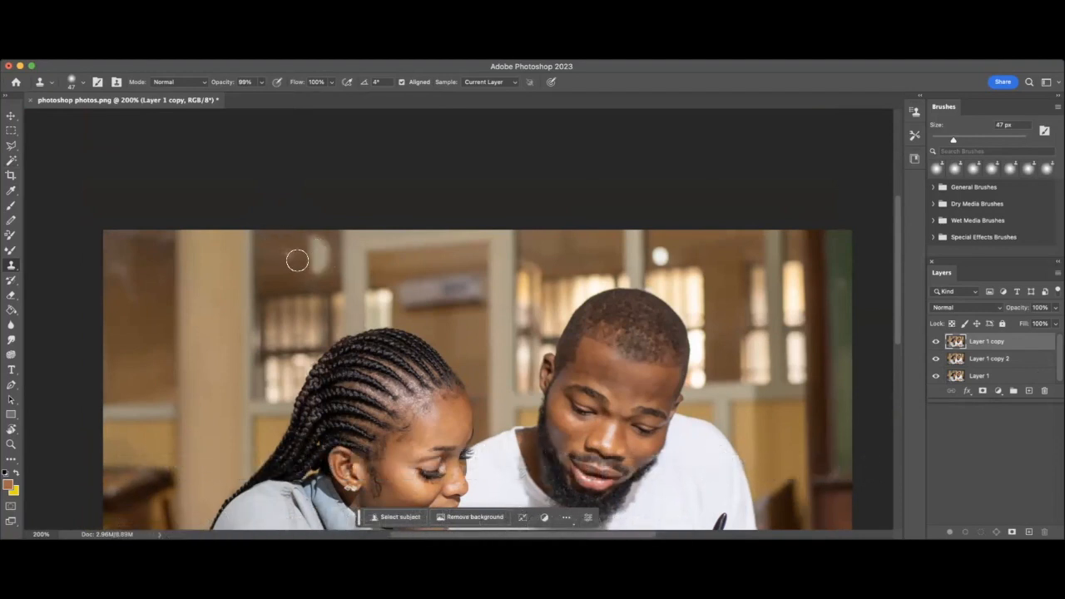
{"action": "key", "text": "super+z"}
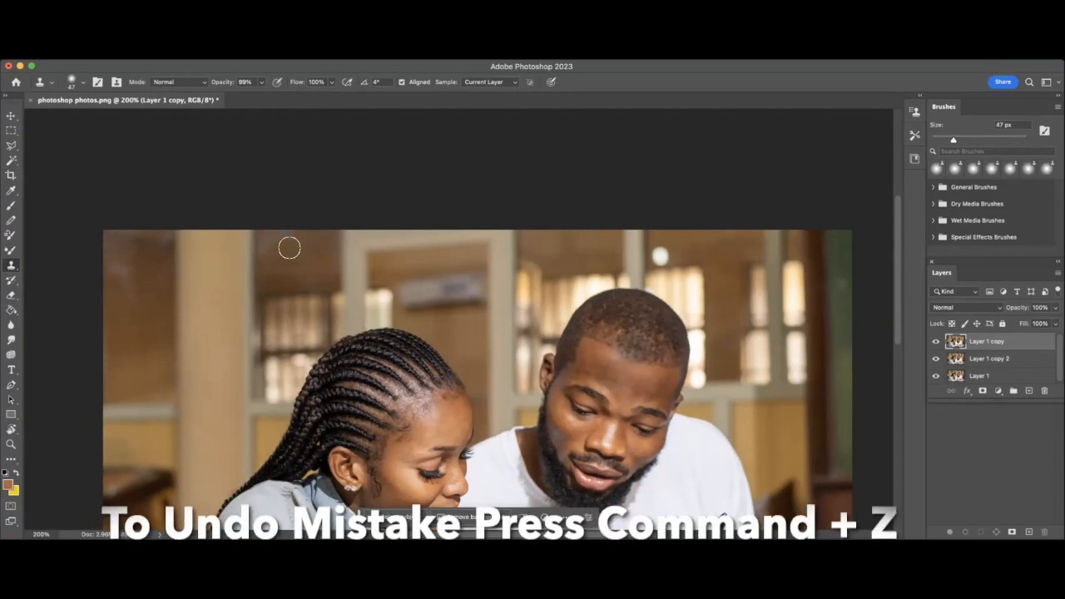
{"action": "mouse_move", "coordinate": [269, 238]}
{"action": "left_mouse_down"}
{"action": "mouse_move", "coordinate": [297, 252]}
{"action": "mouse_move", "coordinate": [301, 268]}
{"action": "mouse_move", "coordinate": [319, 257]}
{"action": "left_mouse_up"}
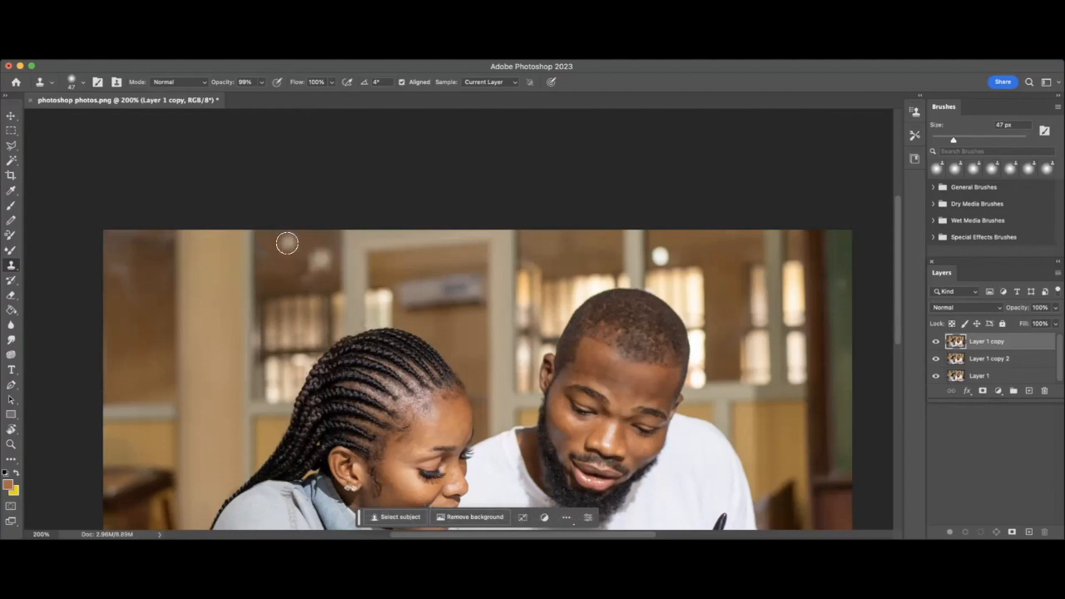
{"action": "key", "text": "super+z"}
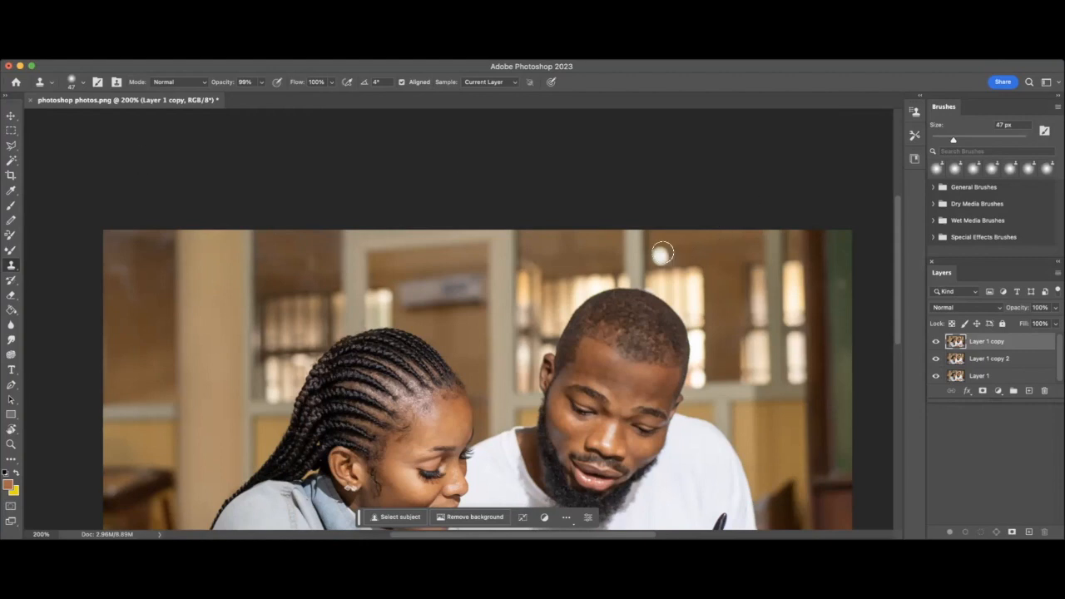
Step: Select the bright light spot above the man's head with the Magic Wand and sample the brown background colour beside it
{"action": "left_click", "coordinate": [12, 161]}
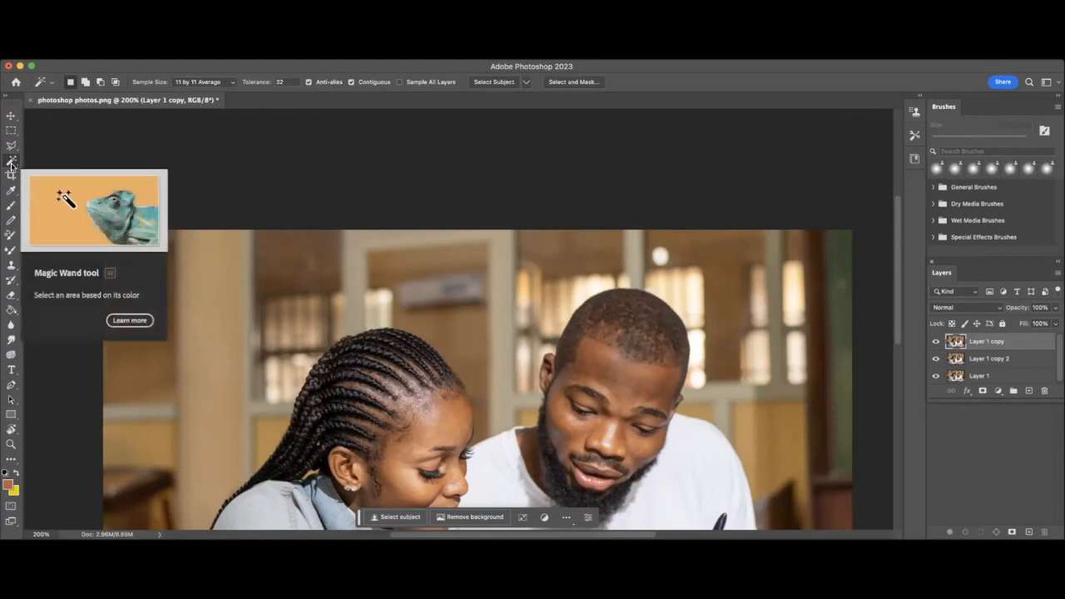
{"action": "left_click", "coordinate": [662, 258]}
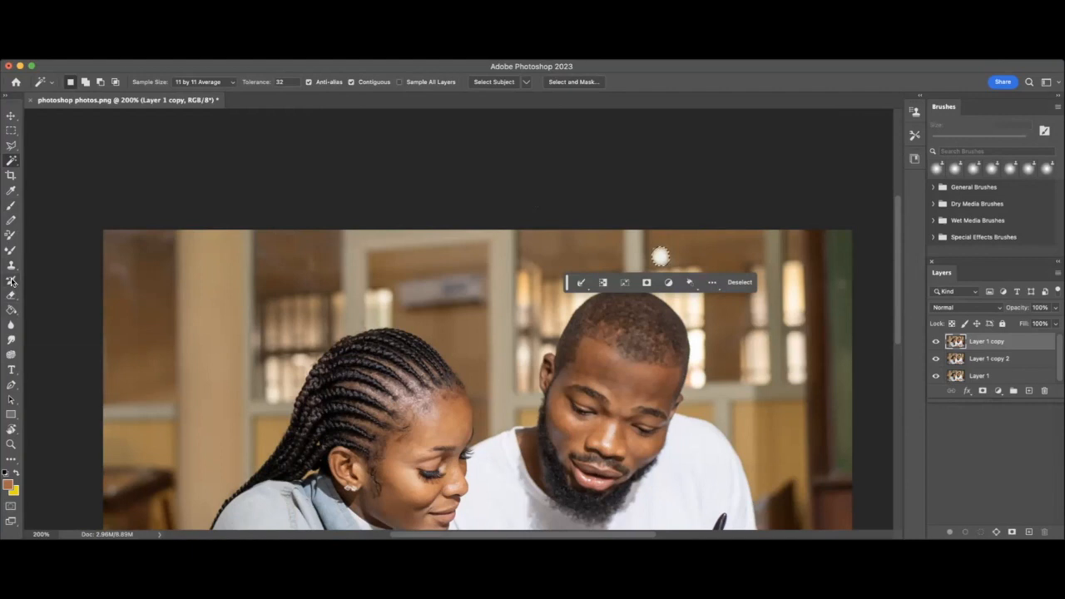
{"action": "left_click", "coordinate": [12, 193]}
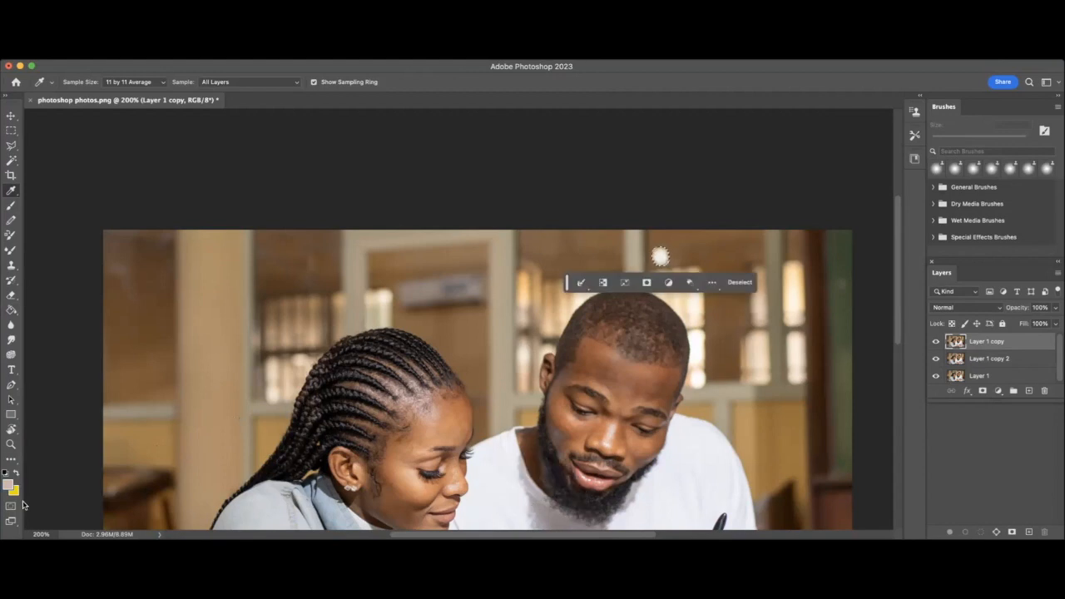
{"action": "left_click", "coordinate": [714, 246]}
{"action": "scroll", "coordinate": [682, 249], "scroll_direction": "right", "scroll_amount": 1}
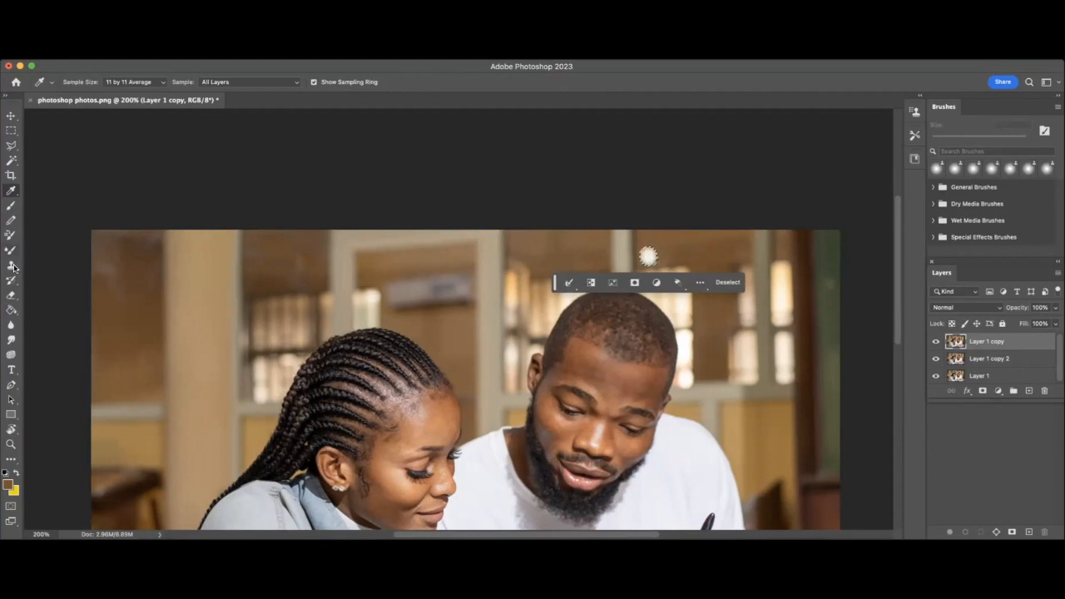
Step: Fill the selected light spot with the sampled brown using the Paint Bucket and clear the selection
{"action": "left_click", "coordinate": [12, 312]}
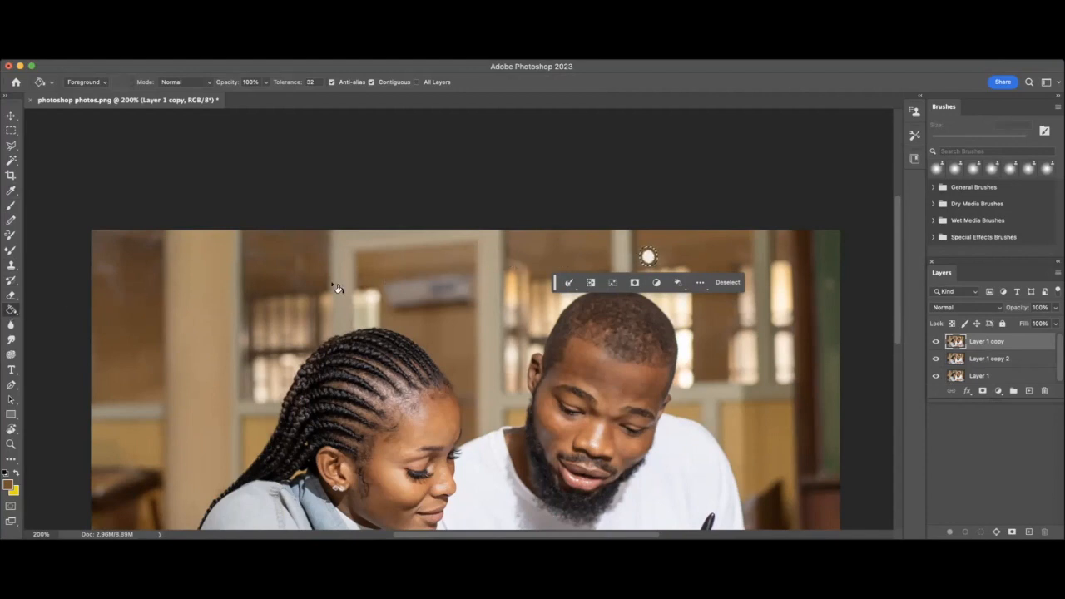
{"action": "left_click", "coordinate": [654, 262]}
{"action": "scroll", "coordinate": [647, 252], "scroll_direction": "down", "scroll_amount": 1}
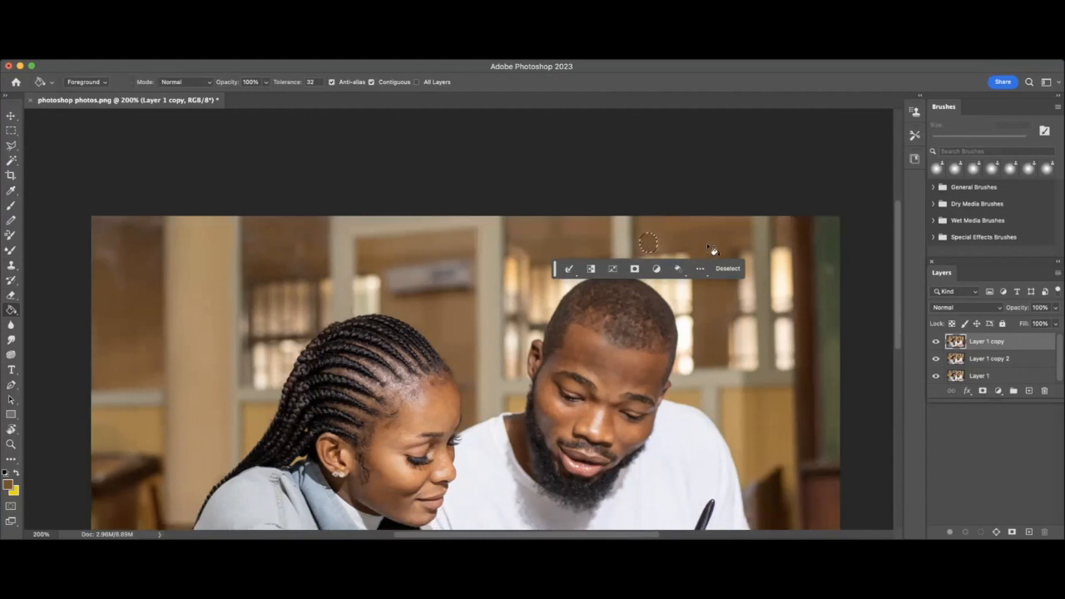
{"action": "left_click", "coordinate": [722, 267]}
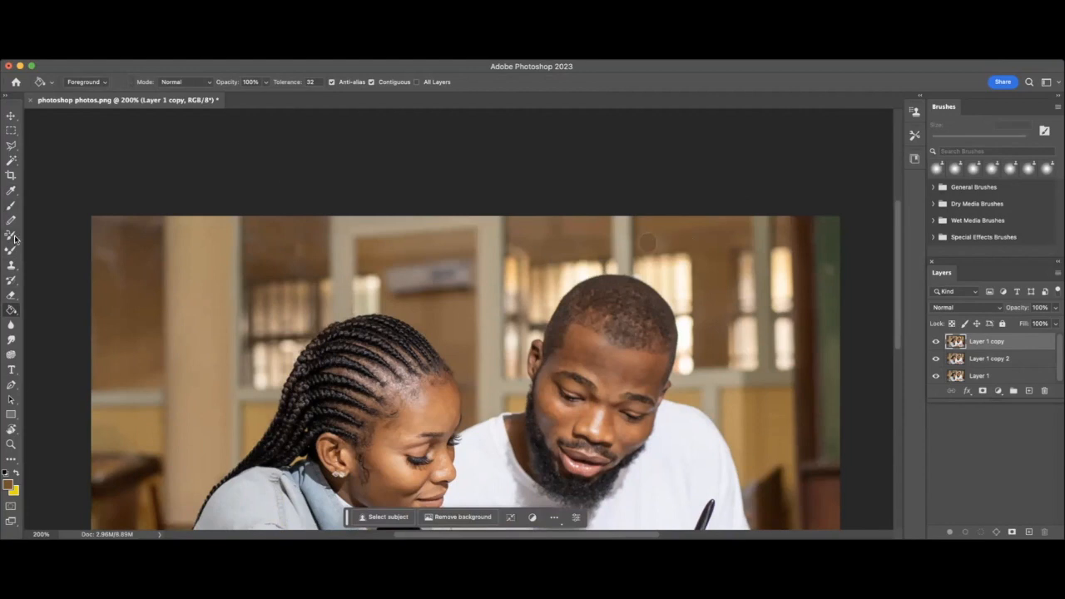
Step: Blend the filled spot's outline above the man's head with the Brush at 39 px and 35% opacity
{"action": "left_click", "coordinate": [11, 205]}
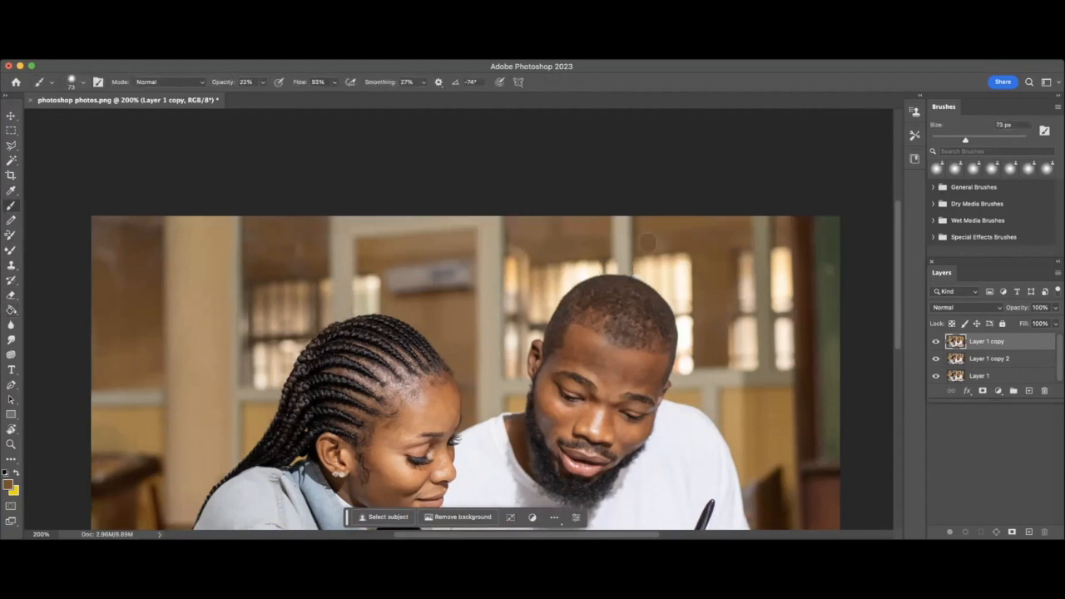
{"action": "left_click", "coordinate": [262, 83]}
{"action": "left_click_drag", "start_coordinate": [257, 94], "coordinate": [254, 96]}
{"action": "left_click", "coordinate": [85, 84]}
{"action": "left_click", "coordinate": [77, 116]}
{"action": "left_click", "coordinate": [648, 241]}
{"action": "left_click", "coordinate": [261, 84]}
{"action": "left_click", "coordinate": [649, 241]}
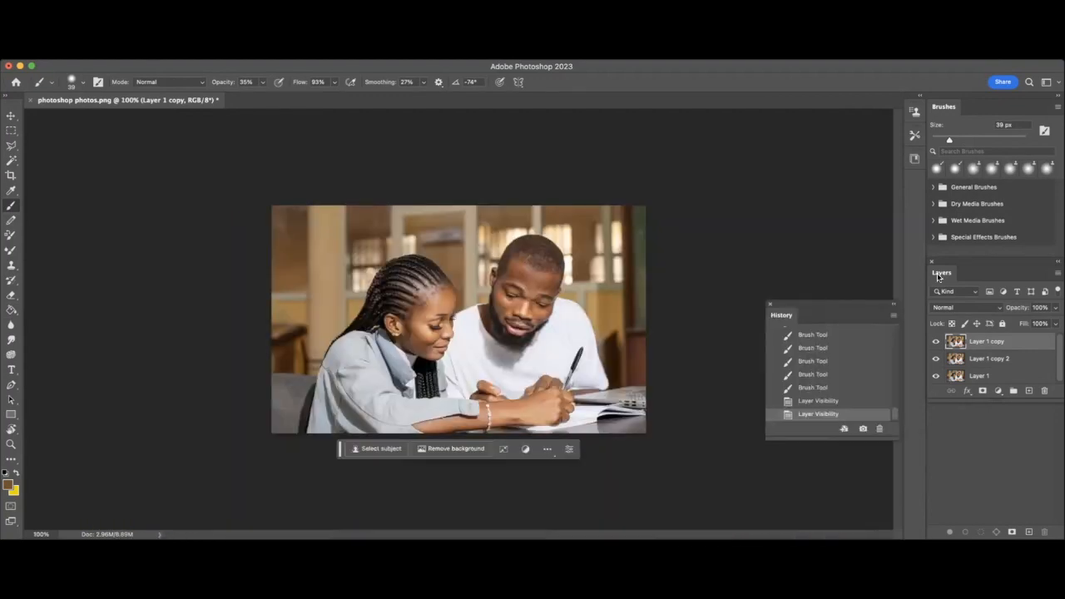
Step: Dock the Layers panel under Brushes and compare the retouch with the original by hiding and reshowing Layer 1 copy and Layer 1 copy 2
{"action": "left_click_drag", "start_coordinate": [940, 277], "coordinate": [942, 311]}
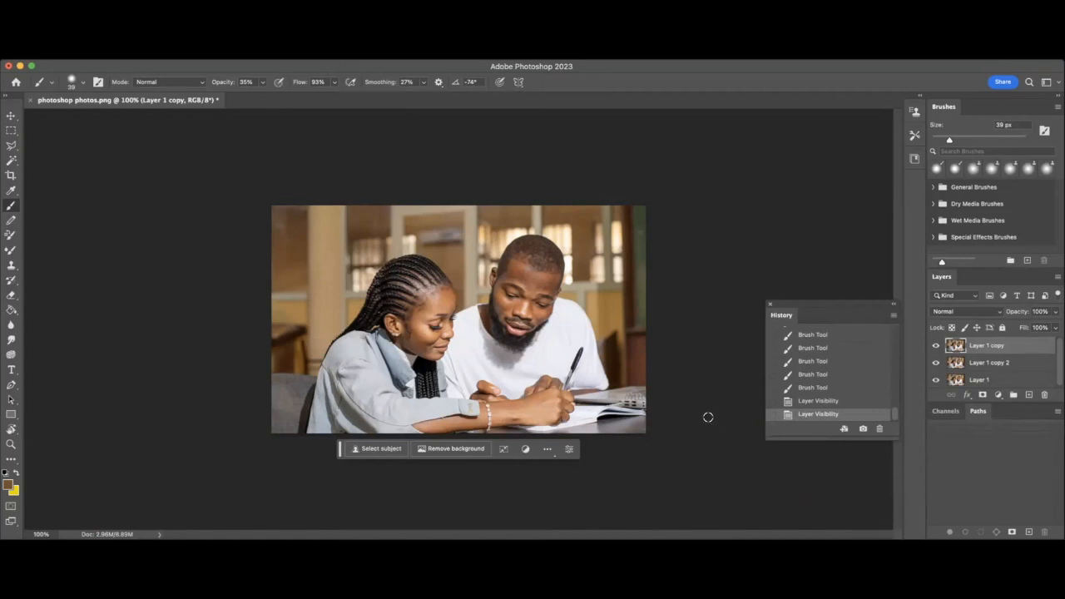
{"action": "left_click", "coordinate": [937, 363]}
{"action": "left_click", "coordinate": [936, 345]}
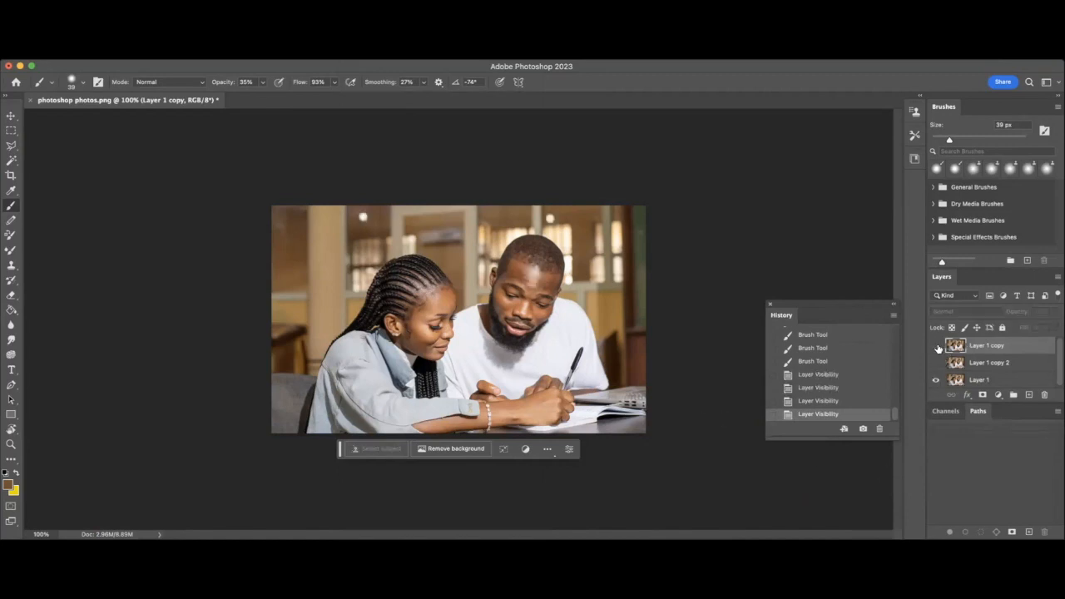
{"action": "left_click", "coordinate": [936, 345]}
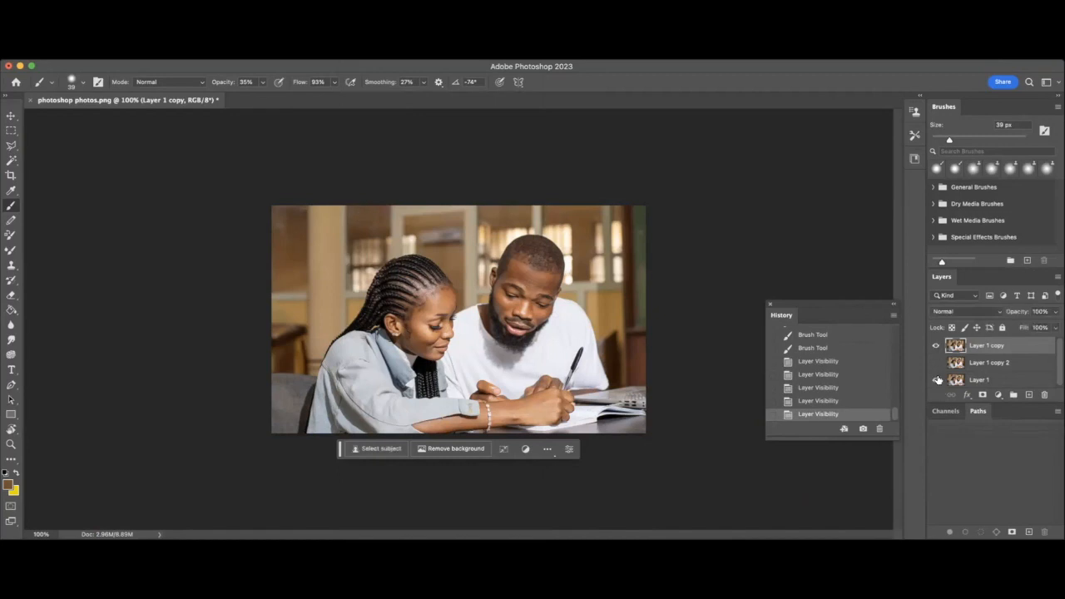
{"action": "left_click", "coordinate": [936, 363]}
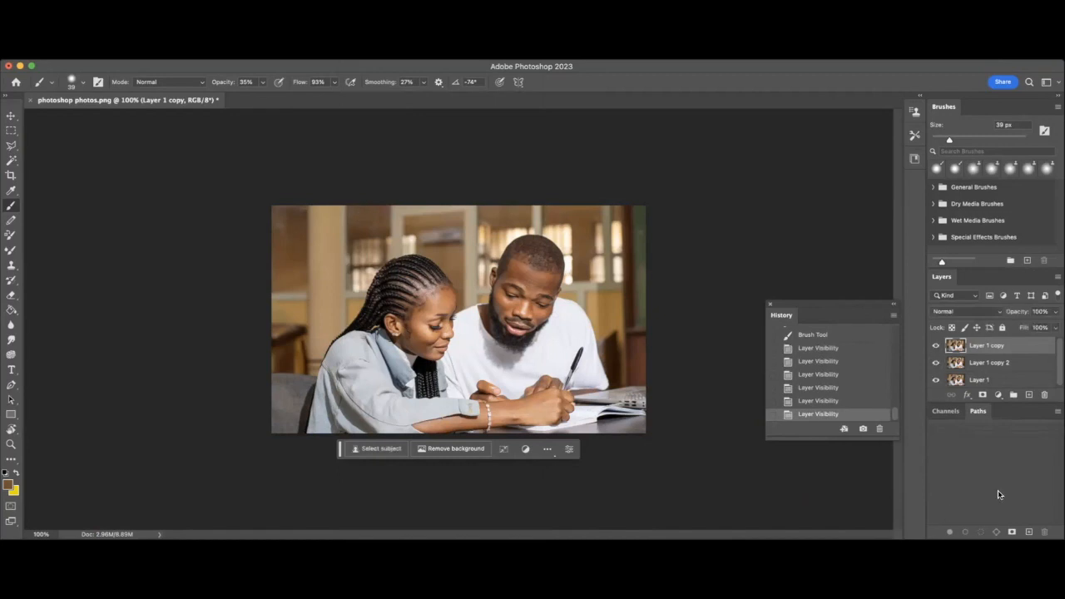